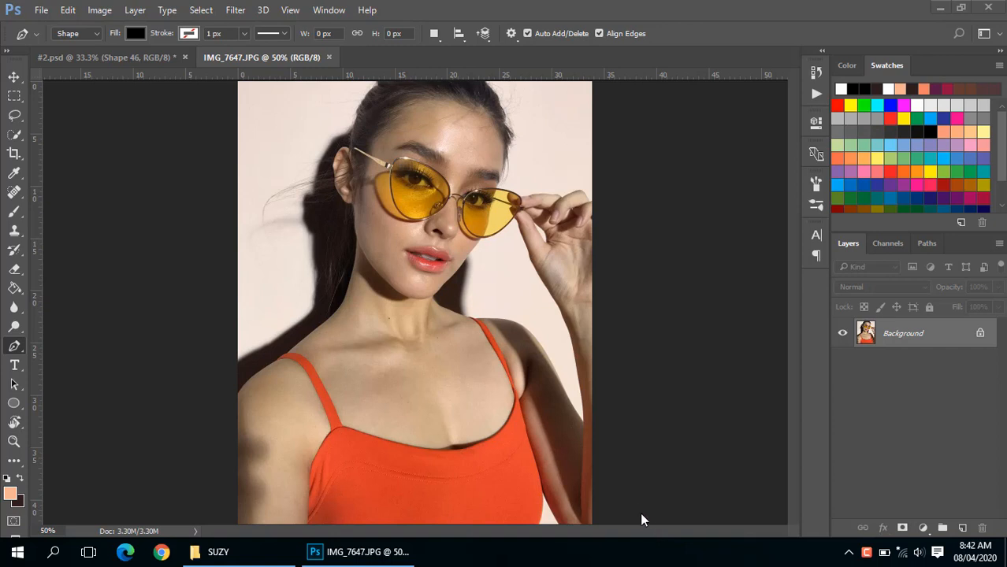
- Duplicate the portrait's Background layer
click(684, 311)
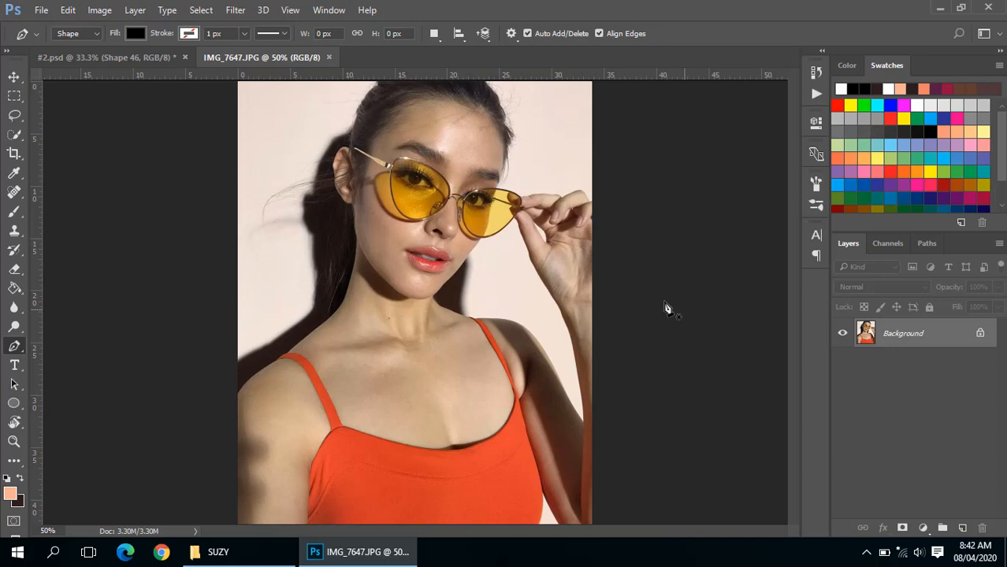
scroll(464, 197, up, 2)
drag(465, 197, 466, 309)
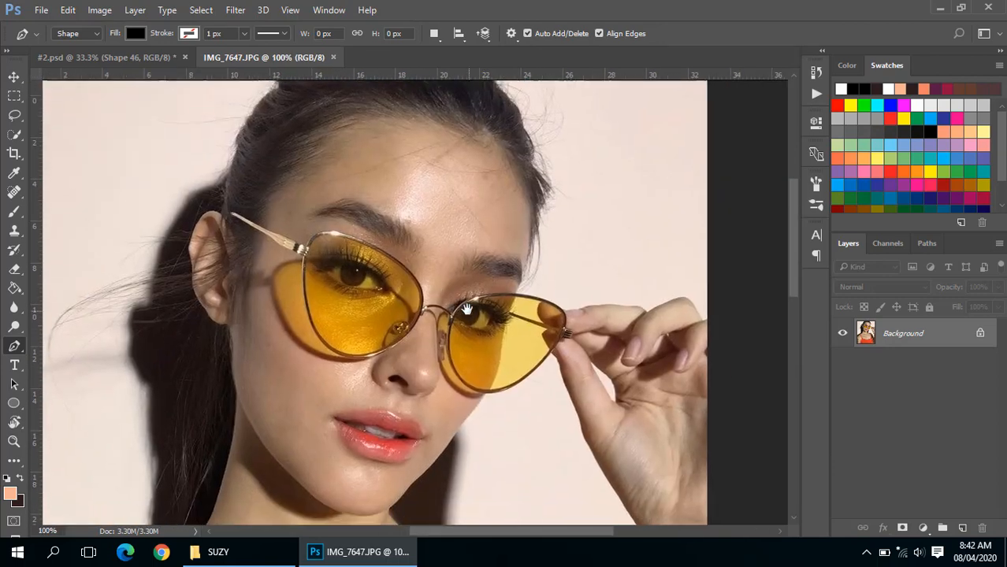
key(ctrl+j)
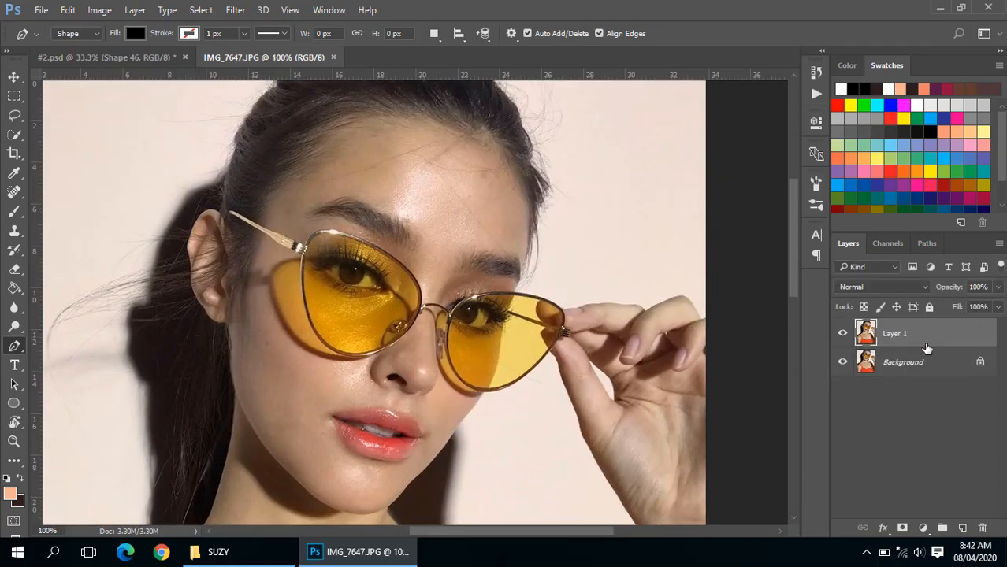
- Add a Solid Color fill layer in white (ffffff) between the Background layer and its copy
click(895, 370)
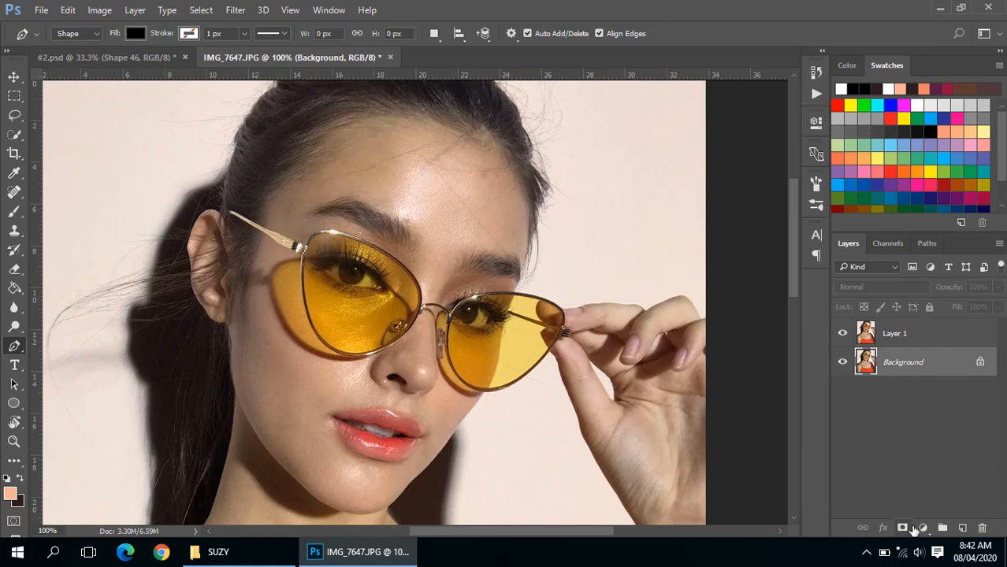
click(868, 337)
click(874, 356)
click(923, 527)
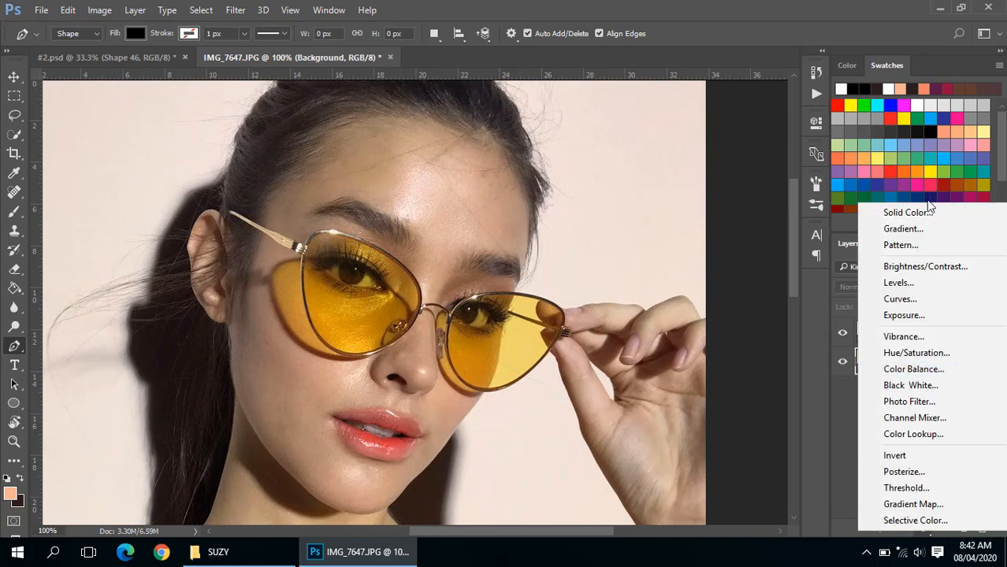
click(927, 214)
text(ffffff)
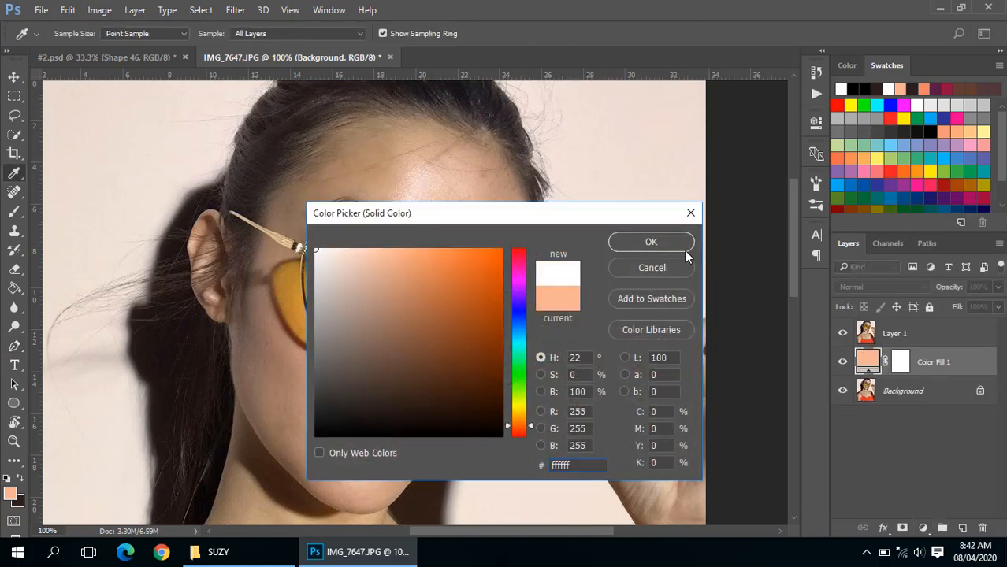
click(682, 247)
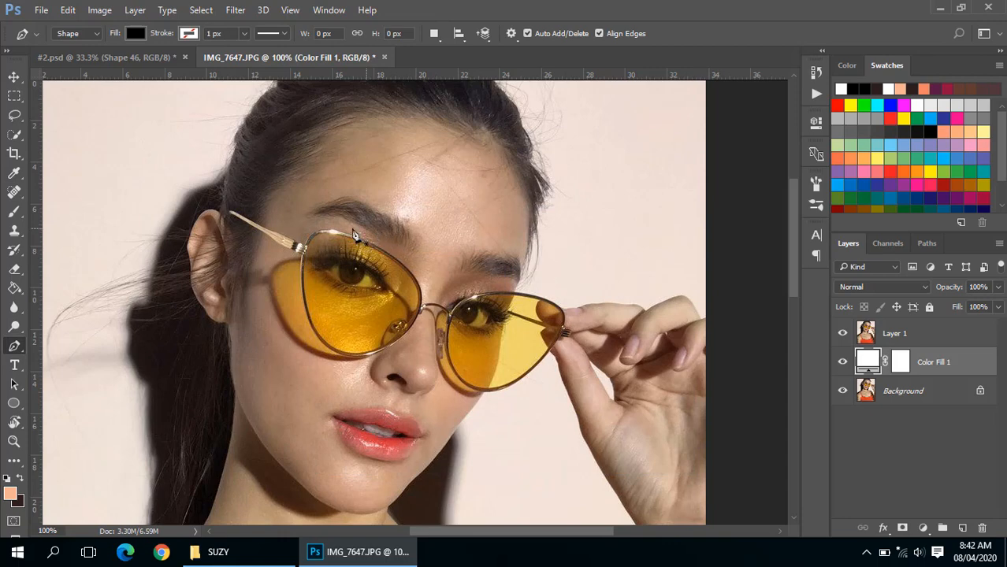
- Select the standard Pen tool for tracing the sunglasses
ctrl+click(301, 243)
drag(391, 303, 365, 242)
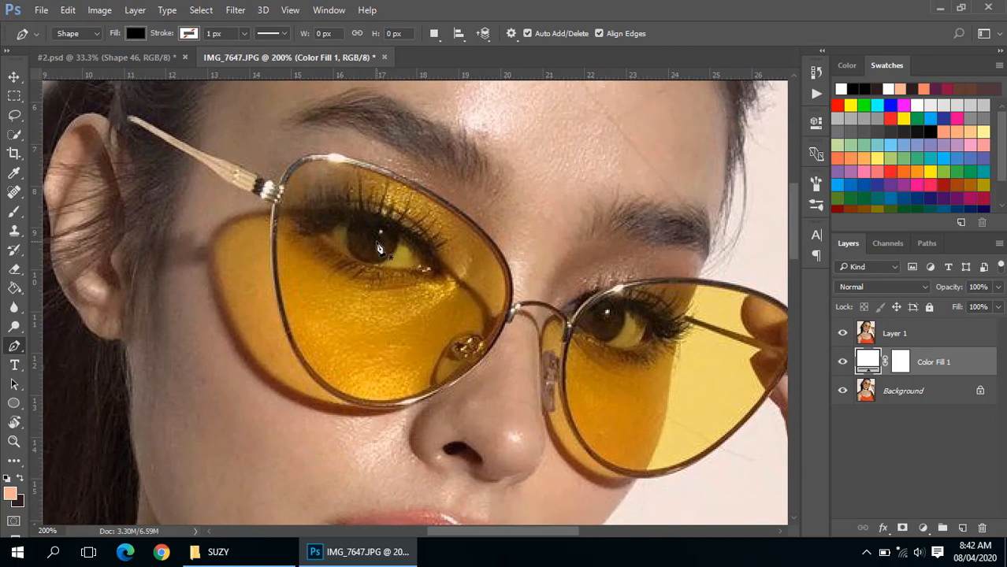
right_click(16, 346)
click(39, 345)
right_click(16, 350)
click(57, 346)
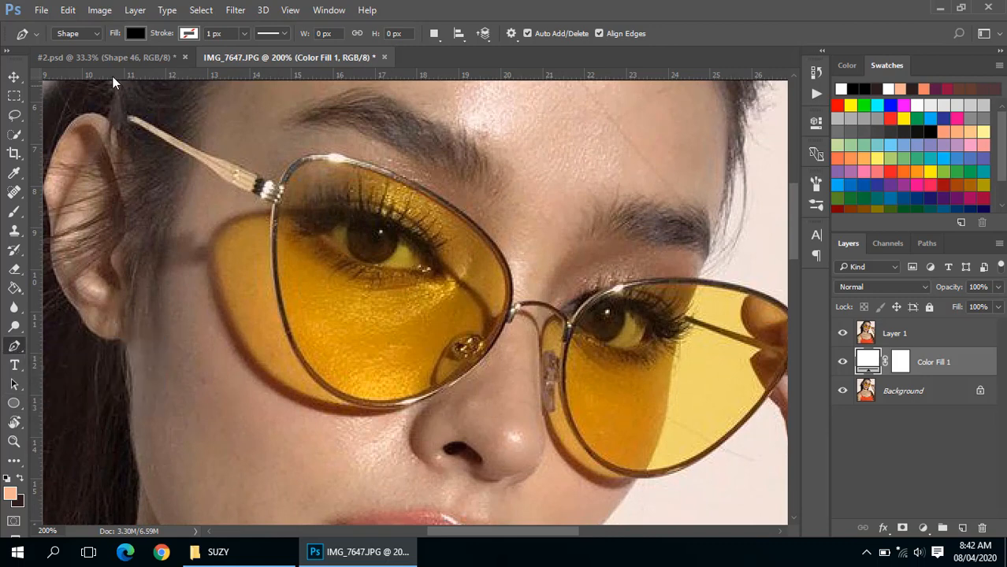
- Try the Pen tool's Path mode, return it to Shape mode, and look through its stroke colour options
click(93, 35)
click(94, 34)
click(94, 34)
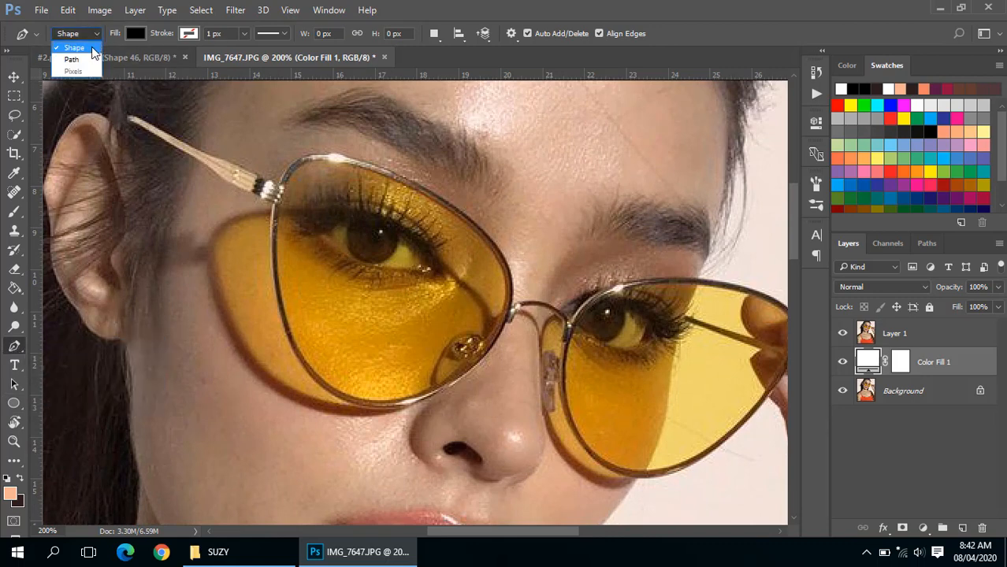
click(88, 58)
click(85, 35)
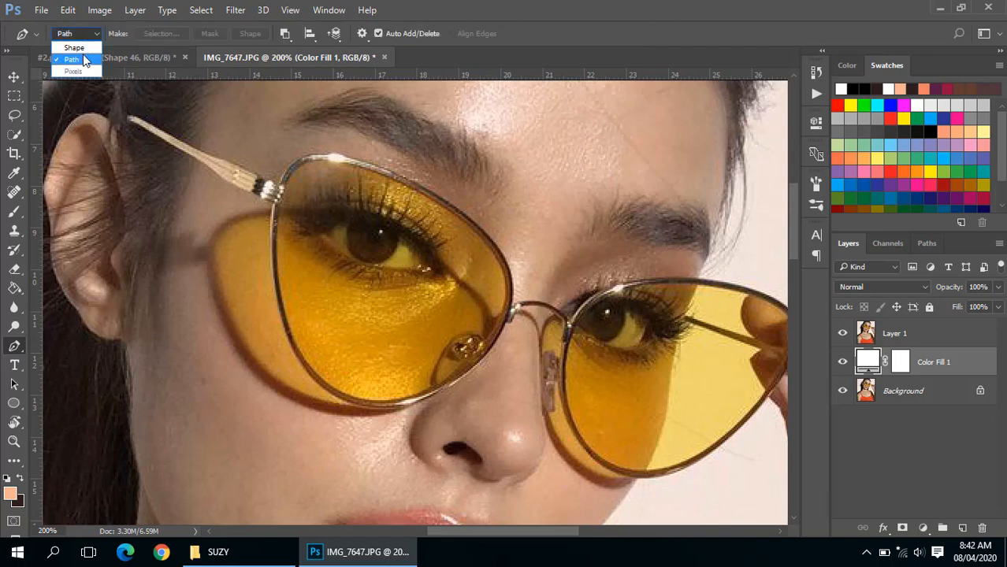
click(85, 60)
click(82, 36)
click(82, 47)
click(81, 36)
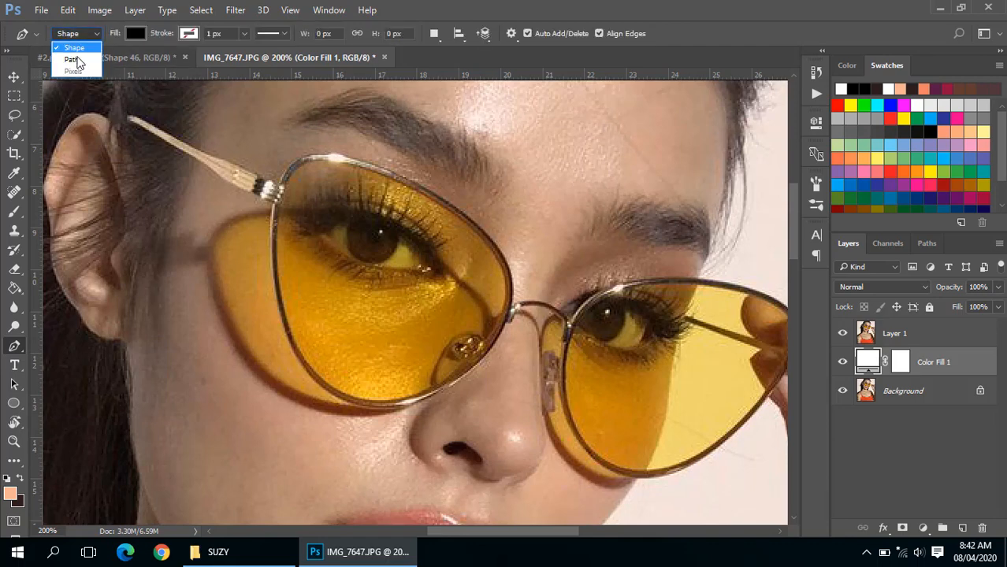
click(76, 48)
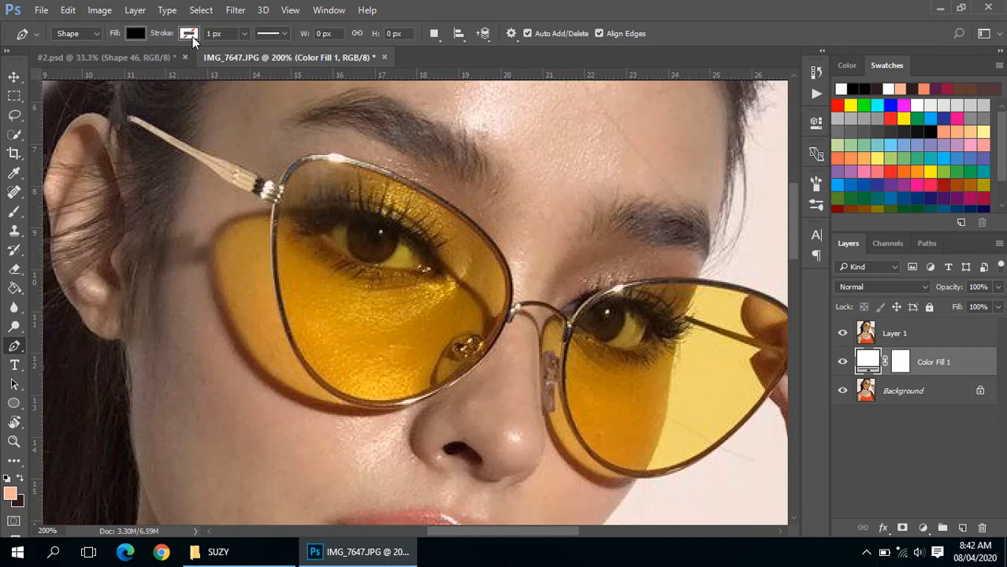
click(189, 34)
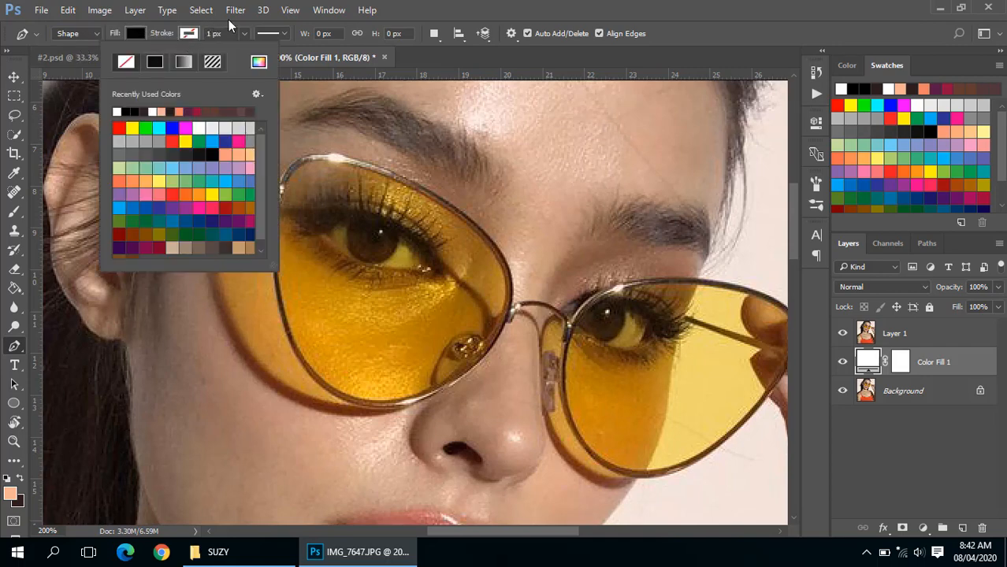
click(432, 6)
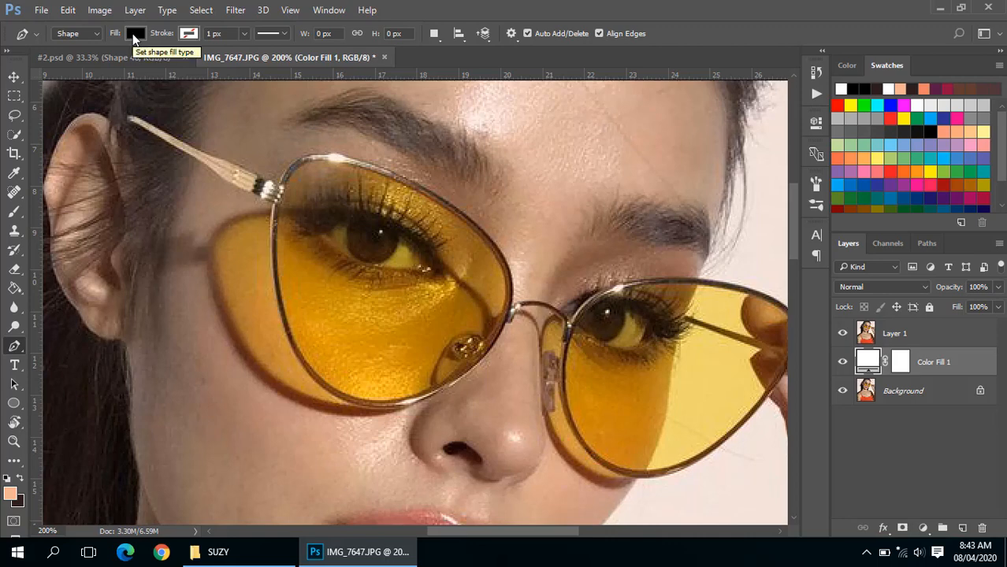
- Start a black Pen shape at the upper-left corner of the left lens frame and curve it down to the hinge
drag(340, 225, 333, 224)
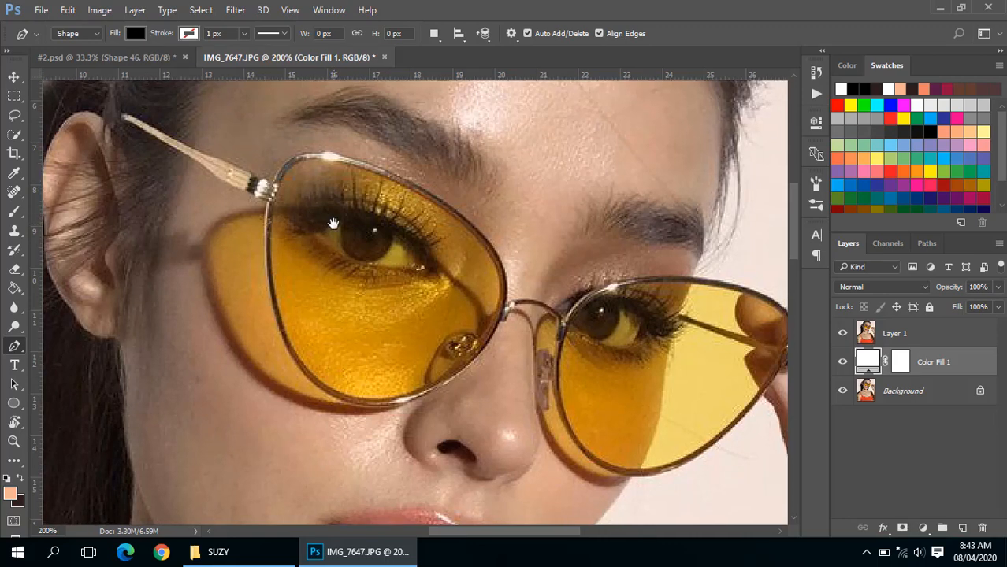
click(306, 156)
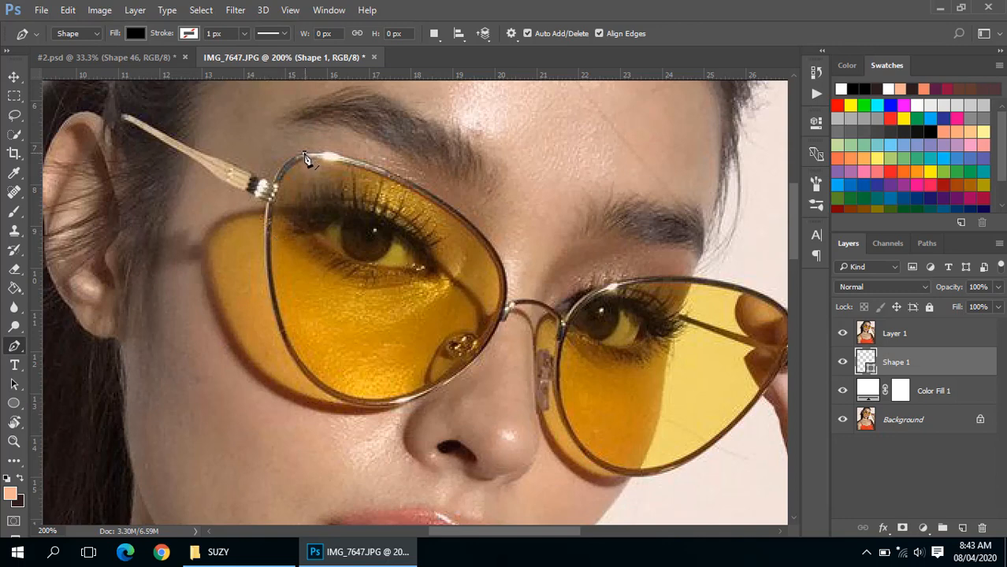
scroll(302, 161, up, 3)
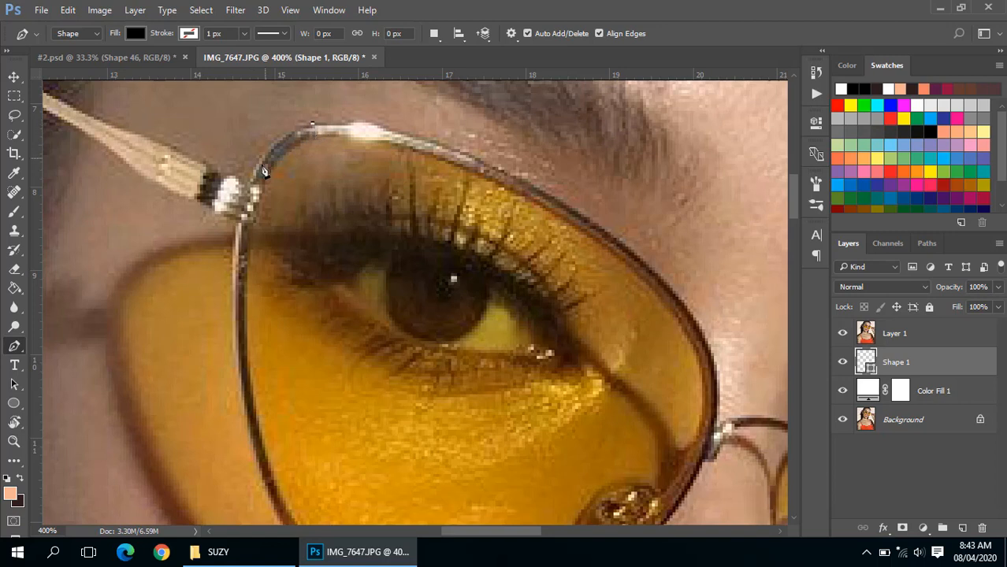
drag(249, 184, 238, 226)
key(ctrl+z)
click(249, 187)
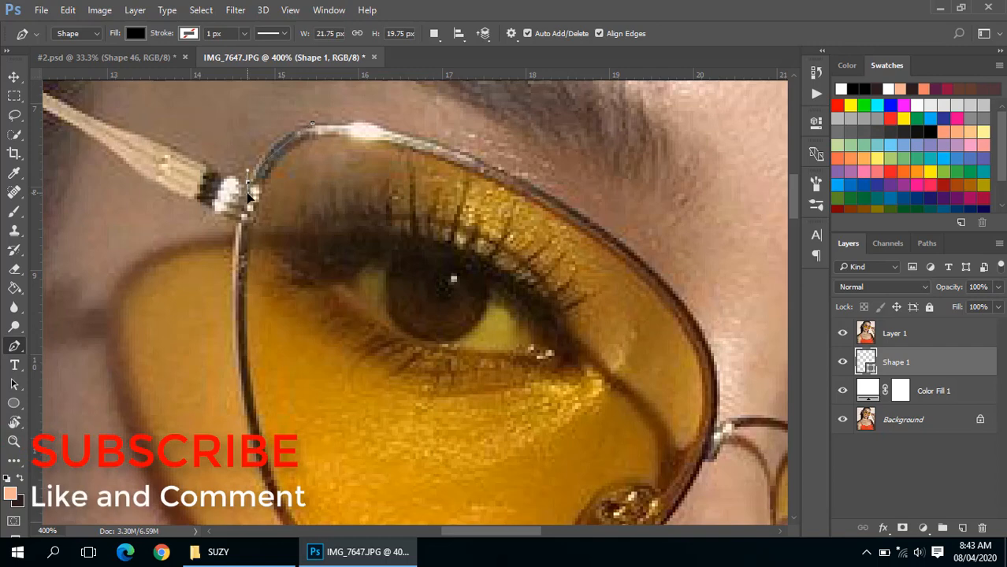
drag(249, 203, 243, 227)
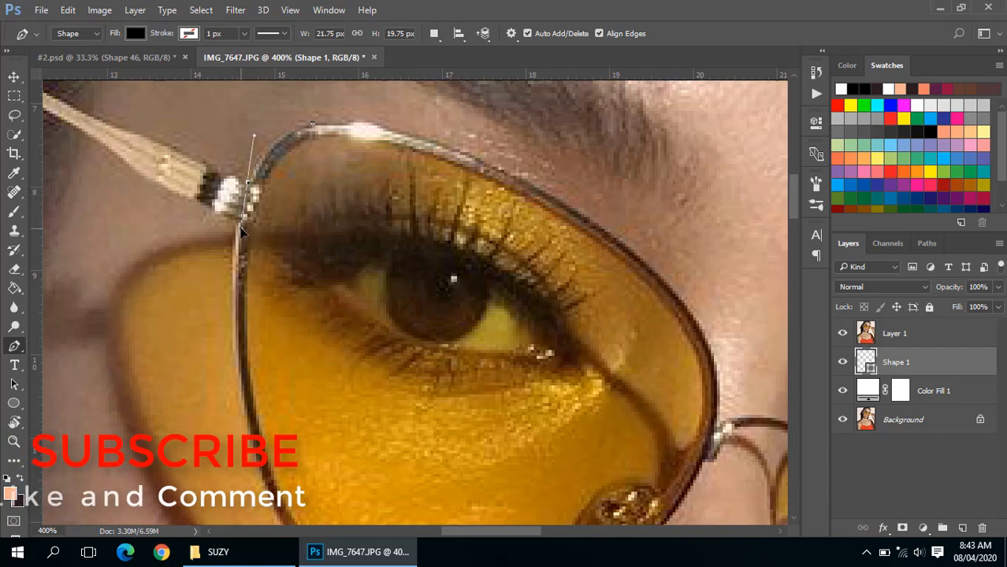
drag(242, 230, 236, 228)
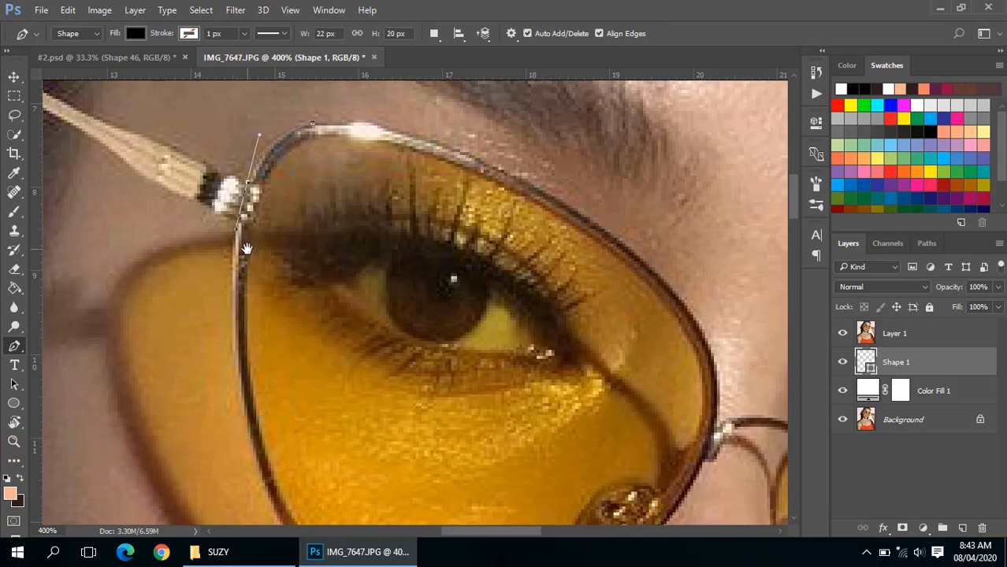
- Continue the shape with curved anchors down the left rim and along the bottom edge of the left lens
scroll(238, 240, down, 1)
drag(255, 259, 254, 228)
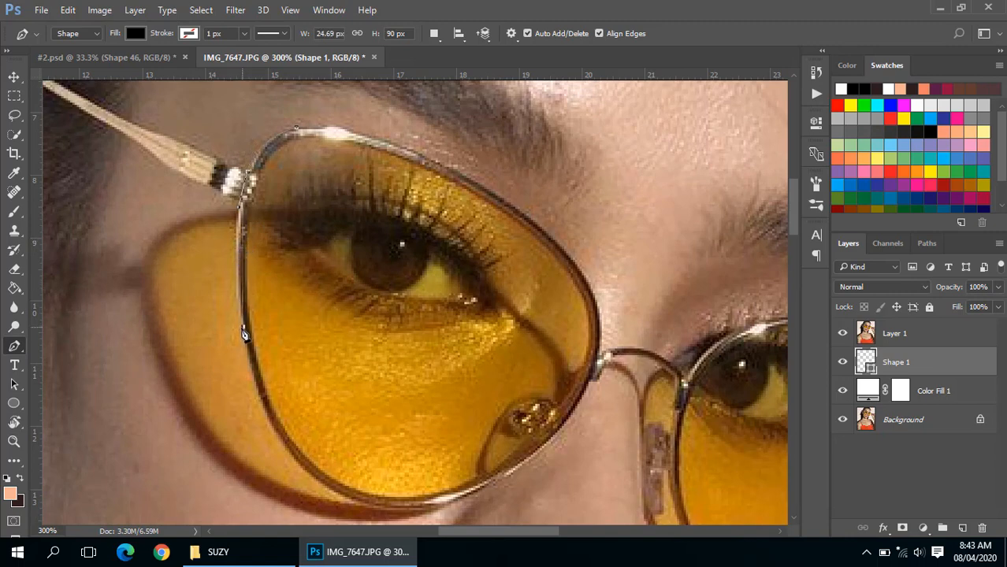
drag(243, 326, 253, 386)
key(space)
drag(298, 419, 245, 292)
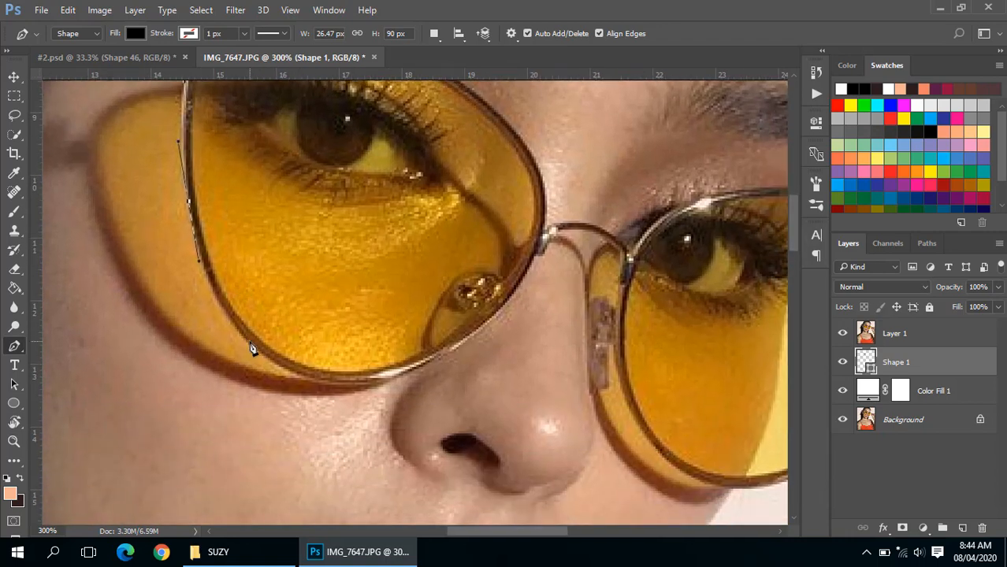
drag(250, 346, 290, 379)
drag(390, 375, 434, 360)
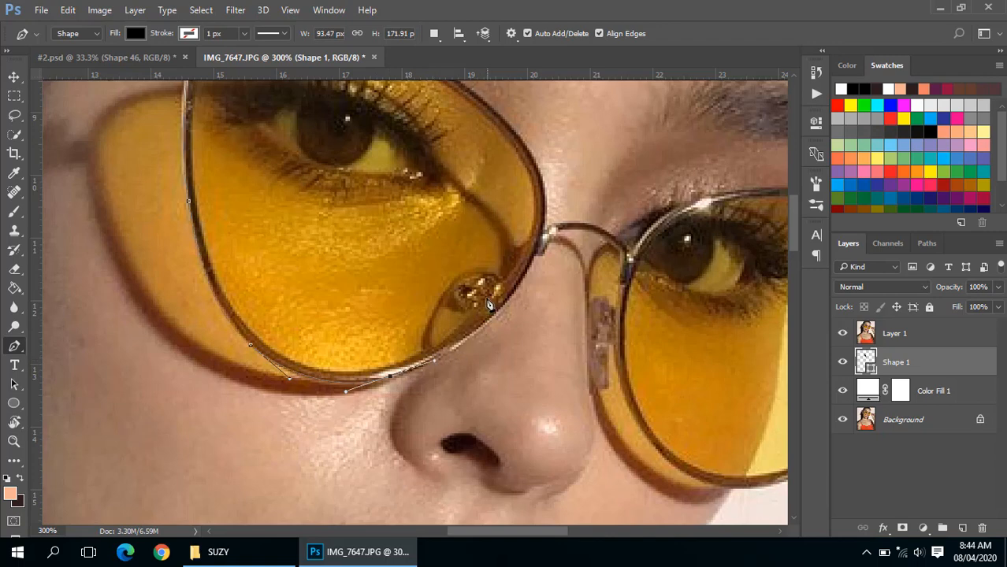
- Trace the left lens up its nose-bridge side and across the top rim, closing the shape at its starting anchor
drag(544, 234, 554, 169)
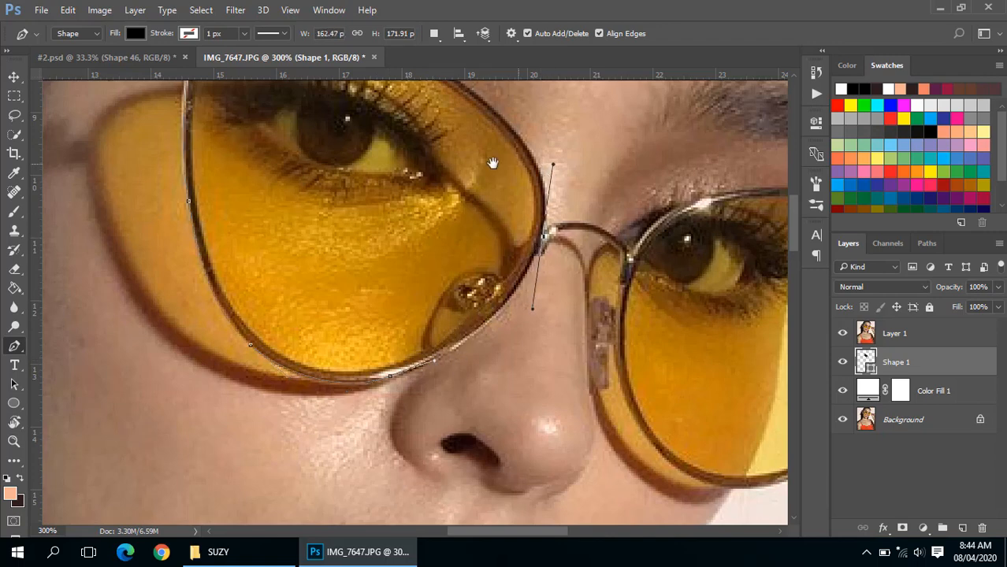
drag(492, 164, 478, 279)
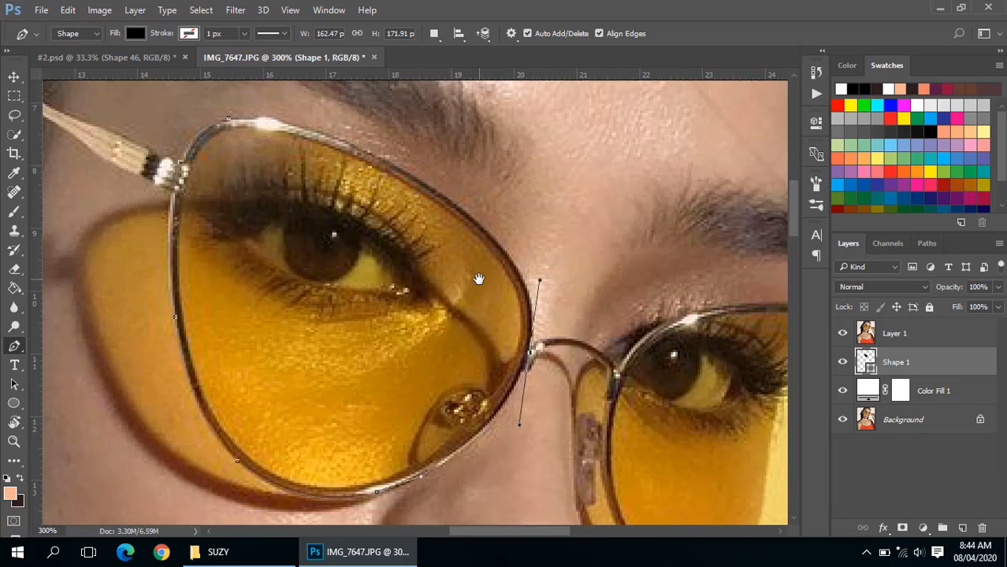
click(495, 239)
click(480, 225)
drag(350, 144, 297, 125)
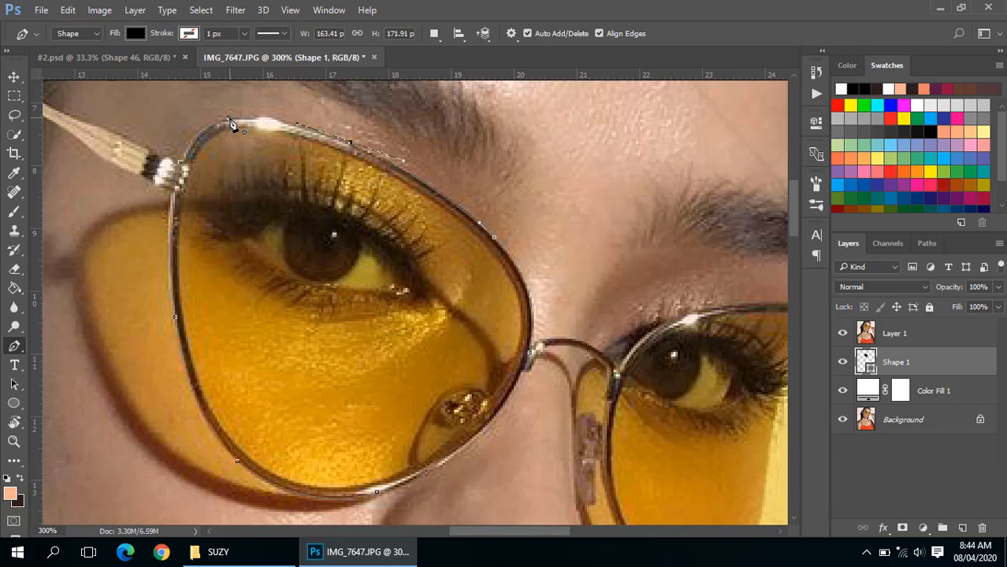
click(229, 121)
drag(229, 121, 193, 122)
- Hide Layer 1 to inspect the filled lens shape against the white background, and show the photo again
click(842, 335)
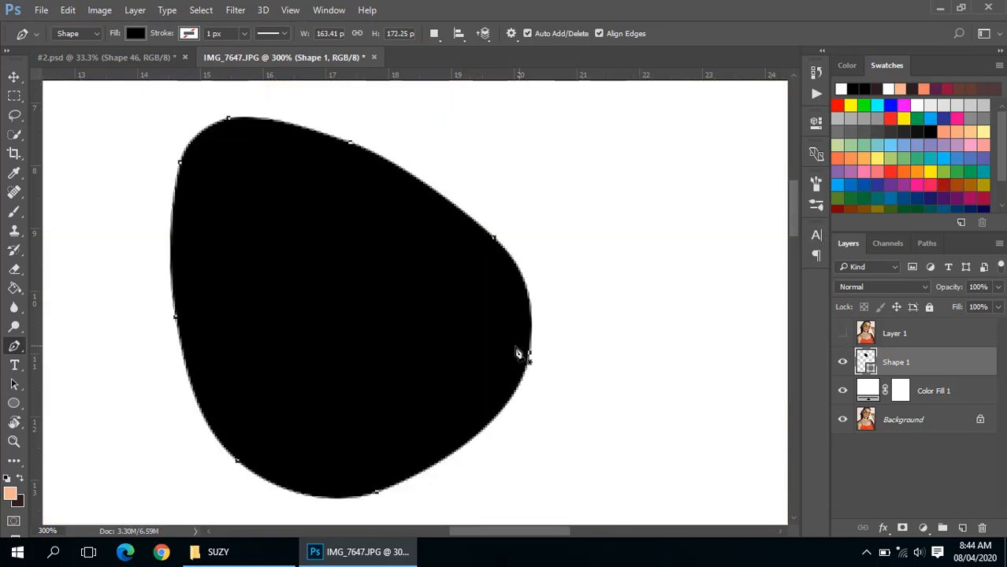
scroll(467, 342, down, 5)
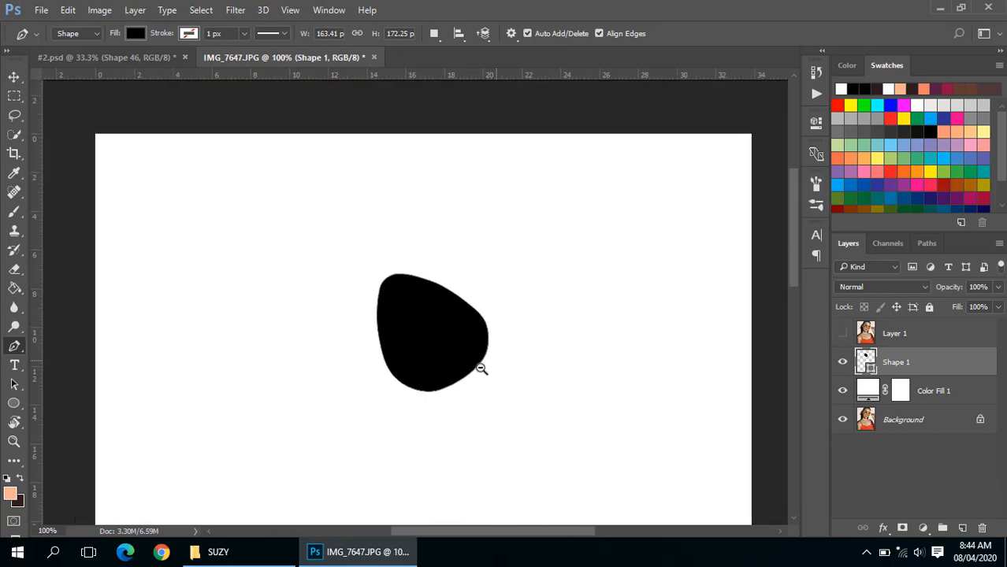
scroll(463, 342, up, 3)
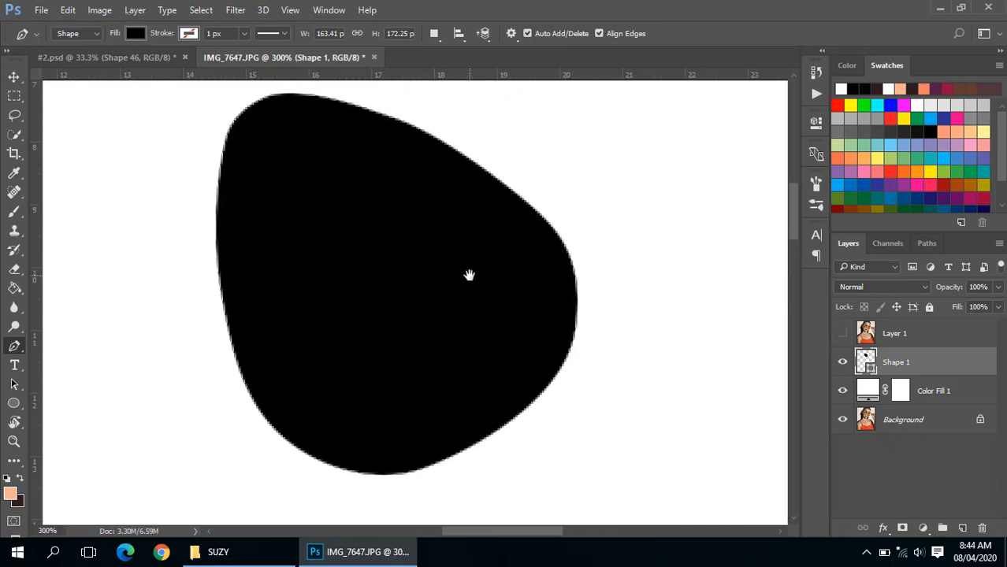
click(842, 333)
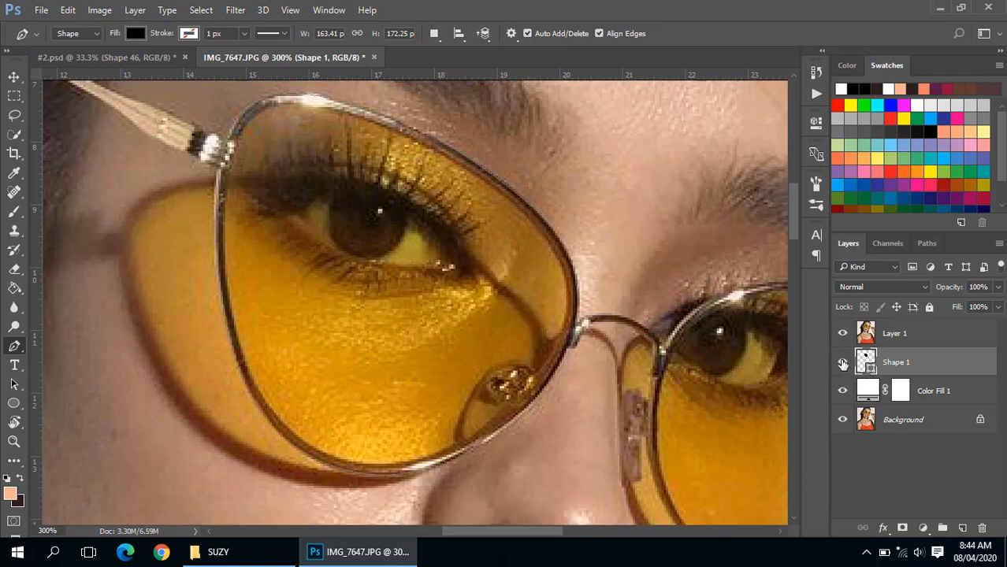
- Hide Shape 1, start a second Pen shape at the left lens's top corner, and try a curve down the left rim
click(843, 362)
drag(477, 257, 514, 274)
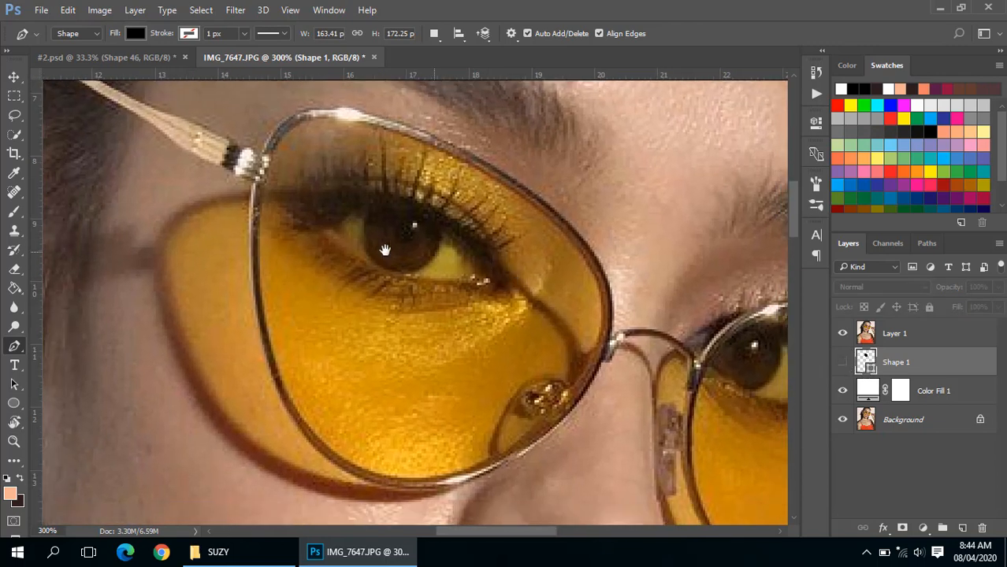
drag(369, 253, 403, 262)
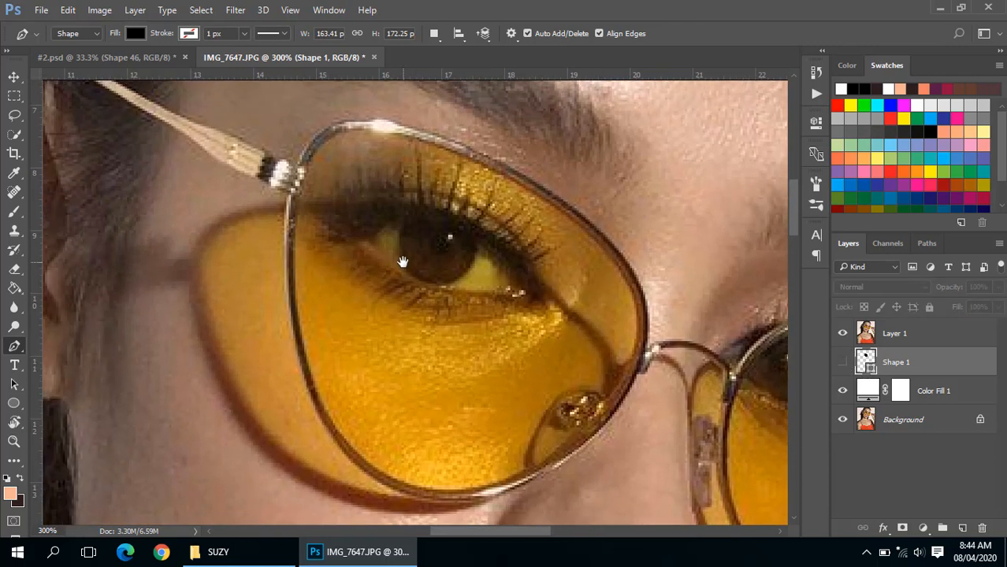
click(357, 124)
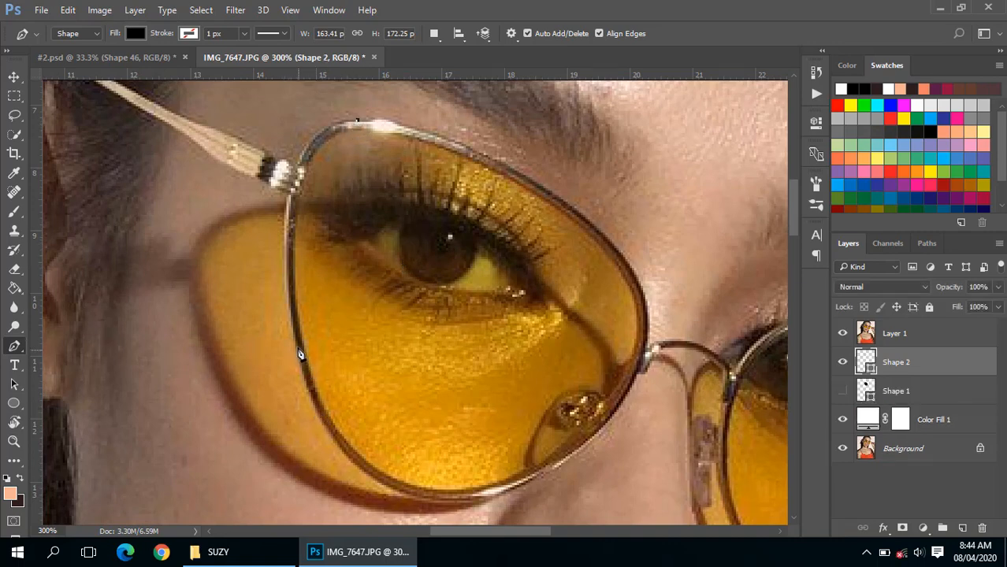
drag(296, 342, 355, 475)
key(ctrl+z)
- Place a curved Pen anchor partway down the outer rim of the left lens and adjust its handles to follow the frame
drag(342, 157, 335, 433)
click(379, 136)
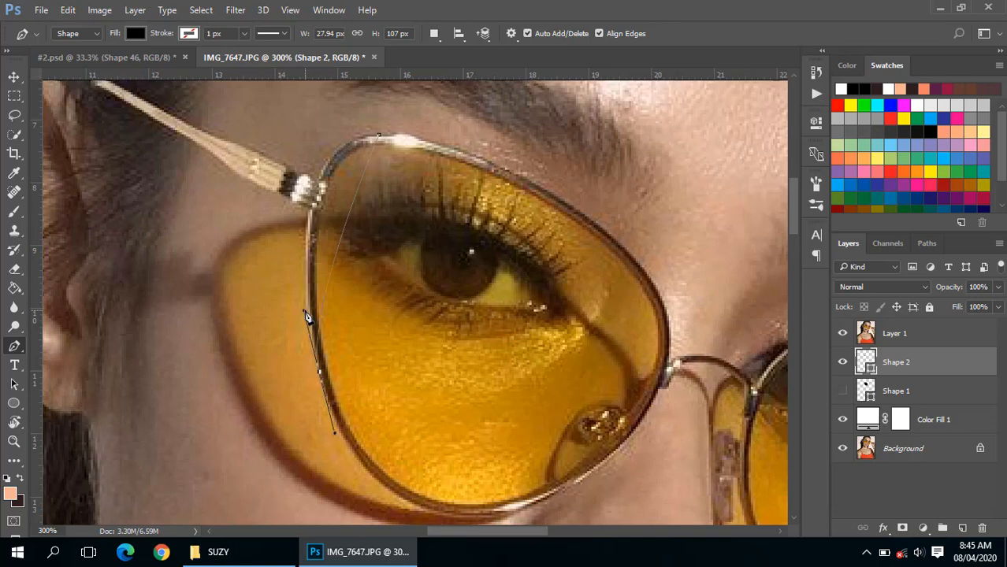
drag(307, 316, 321, 339)
drag(304, 314, 267, 115)
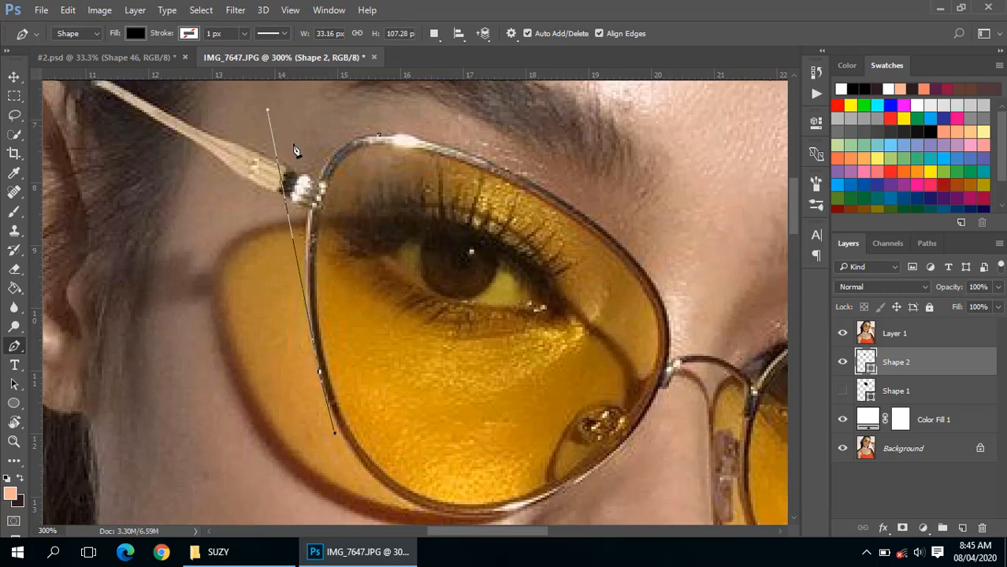
- Add a curved anchor on the lens's lower nose-side edge and extend its handle to fit the bottom rim
drag(418, 352, 355, 303)
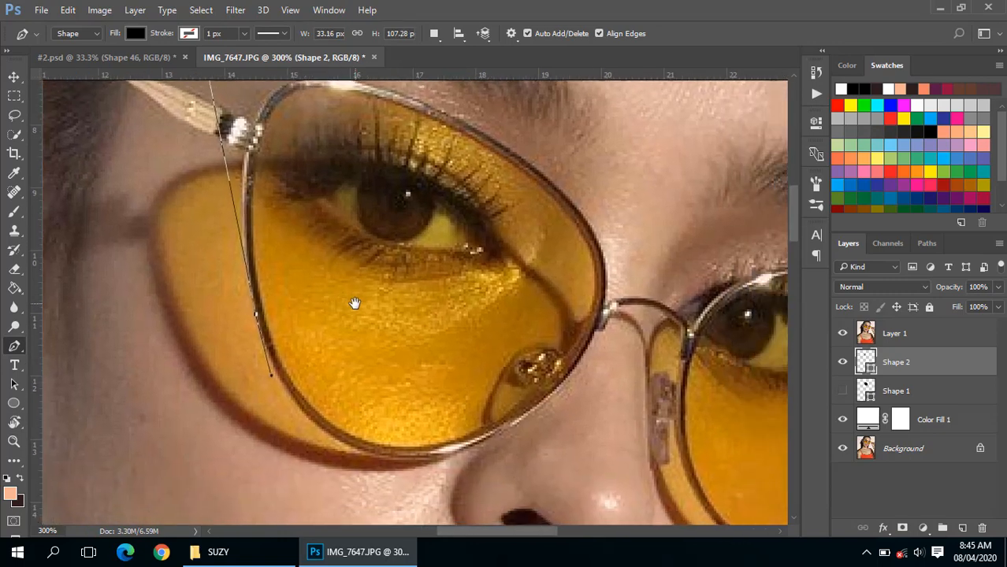
click(551, 406)
drag(573, 385, 609, 322)
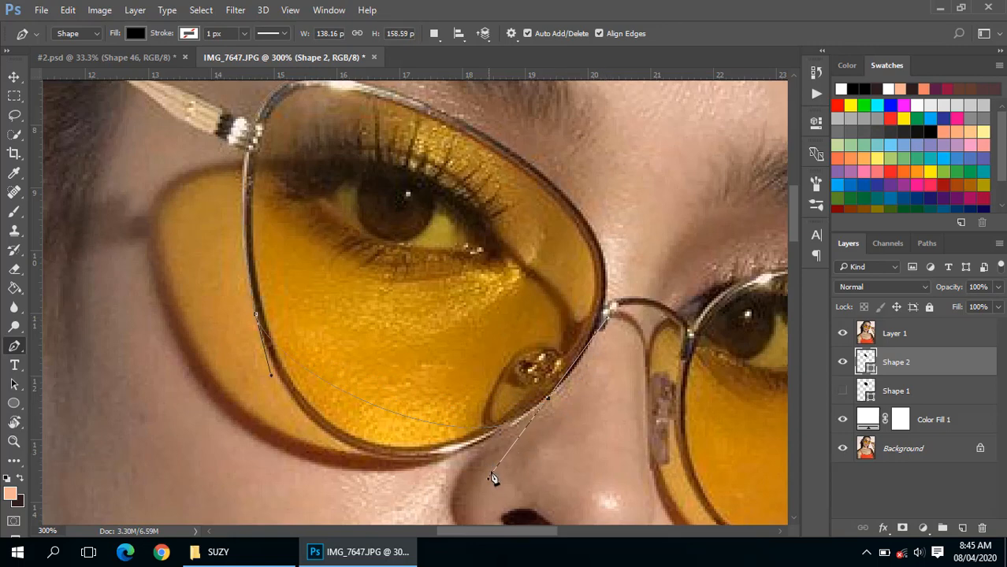
drag(490, 482, 340, 472)
- Try to close the shape through an anchor midway along the upper rim, and inspect the fill with Layer 1 hidden
drag(578, 237, 508, 351)
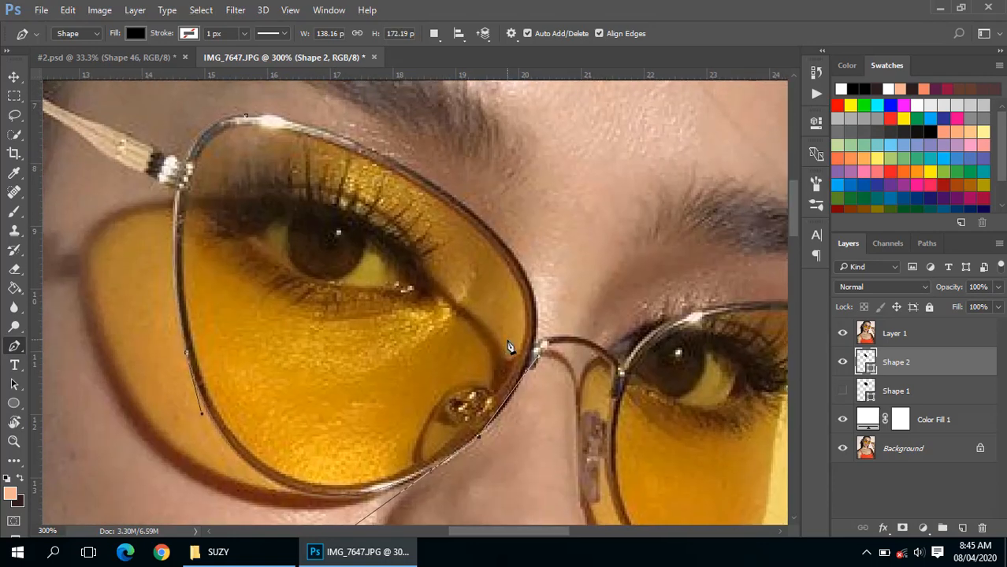
click(438, 190)
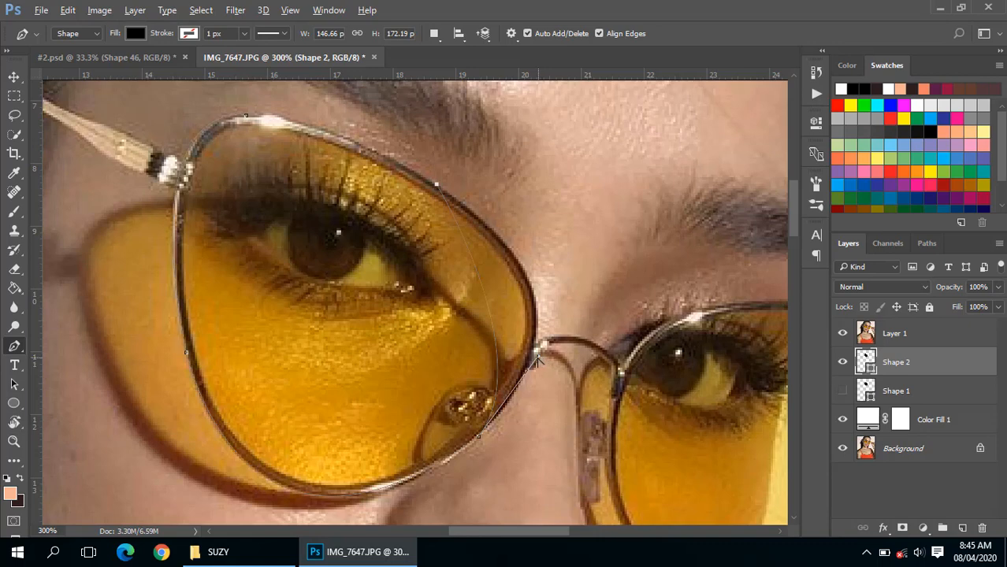
drag(536, 361, 630, 285)
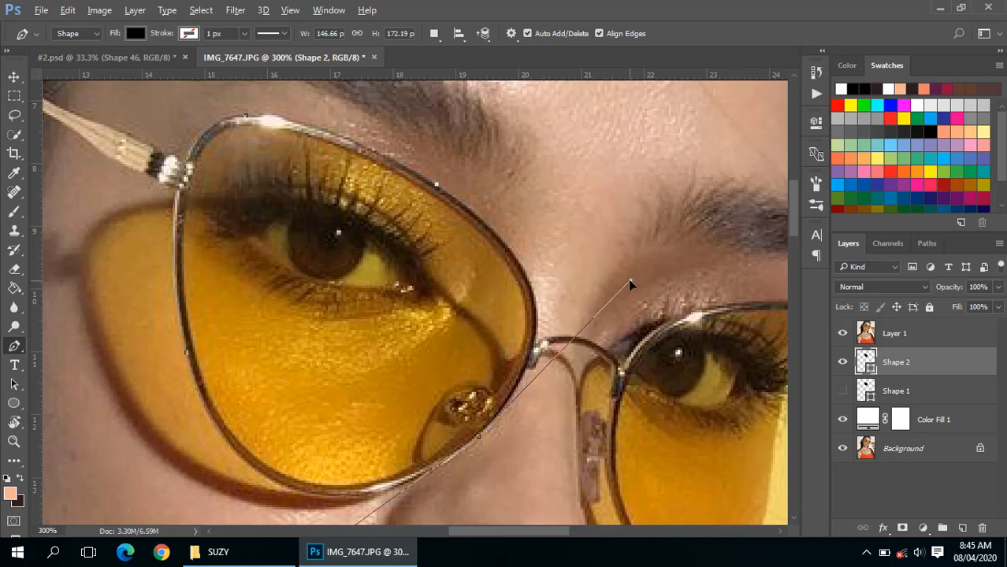
click(248, 118)
drag(251, 122, 165, 114)
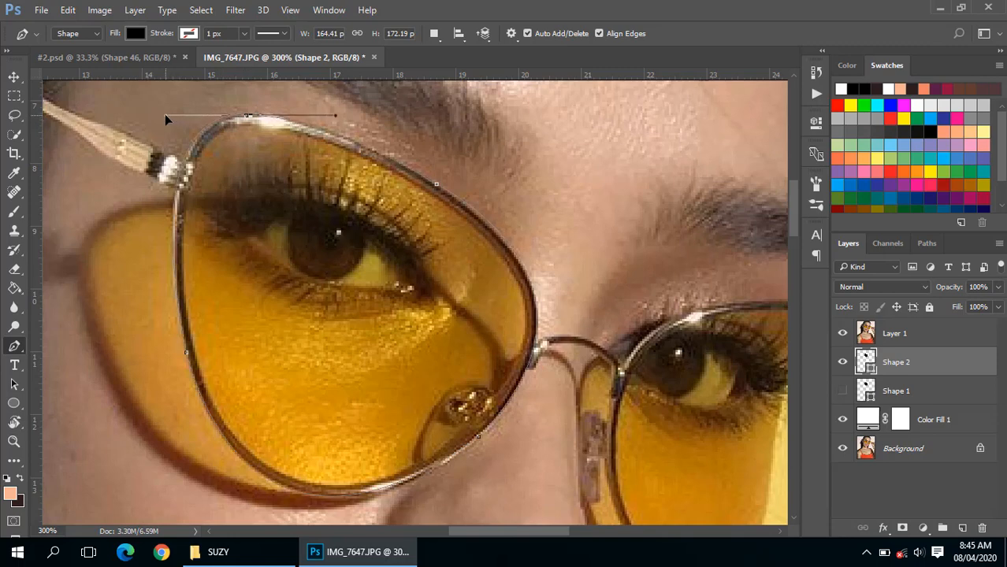
click(842, 334)
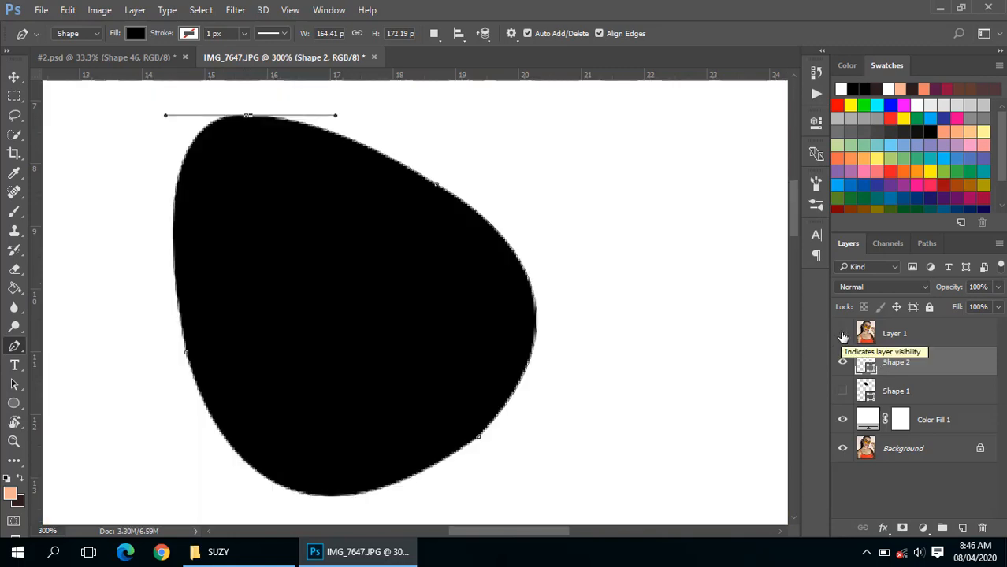
click(843, 333)
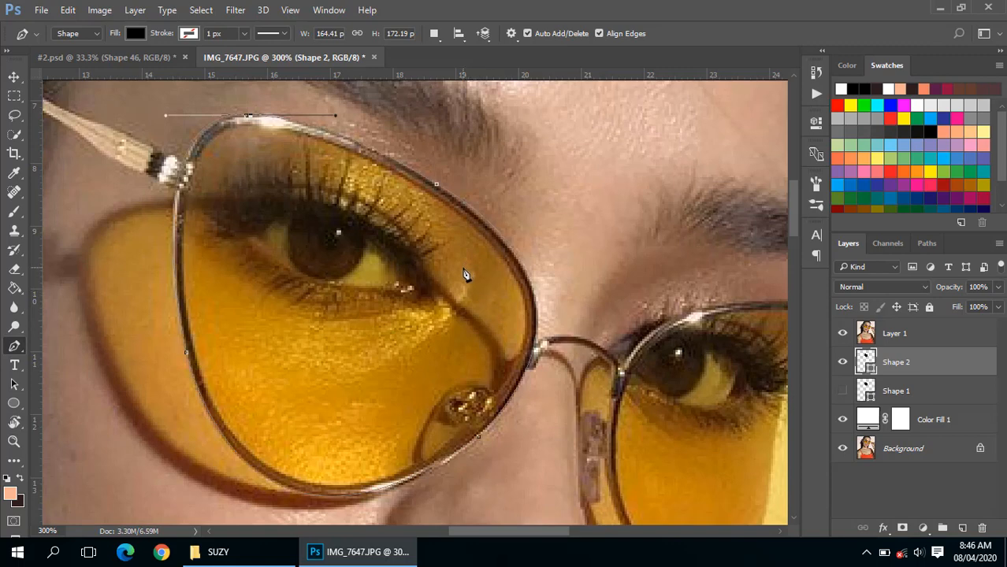
- Undo the closing curve and the anchor midway along the upper rim
key(ctrl+z)
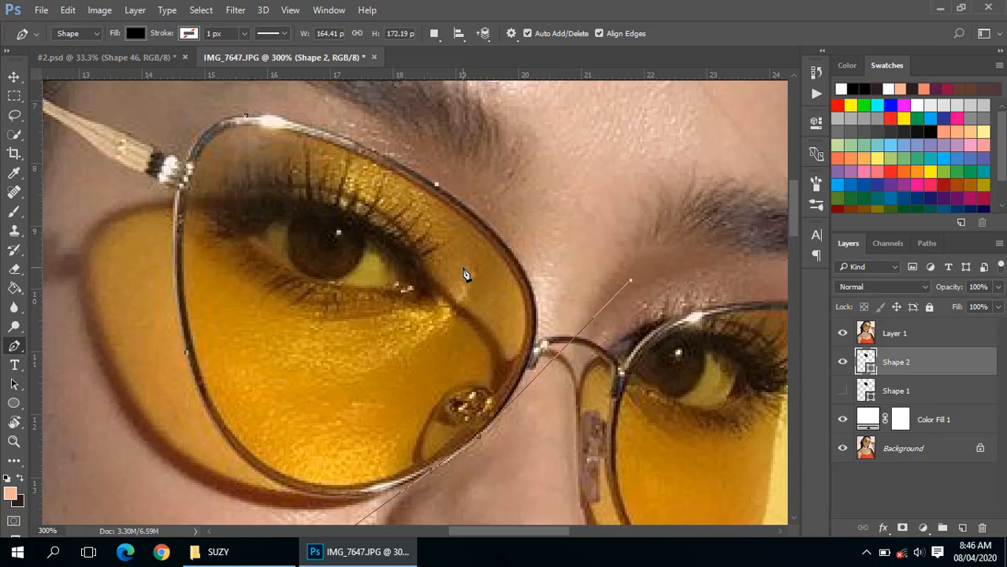
click(246, 115)
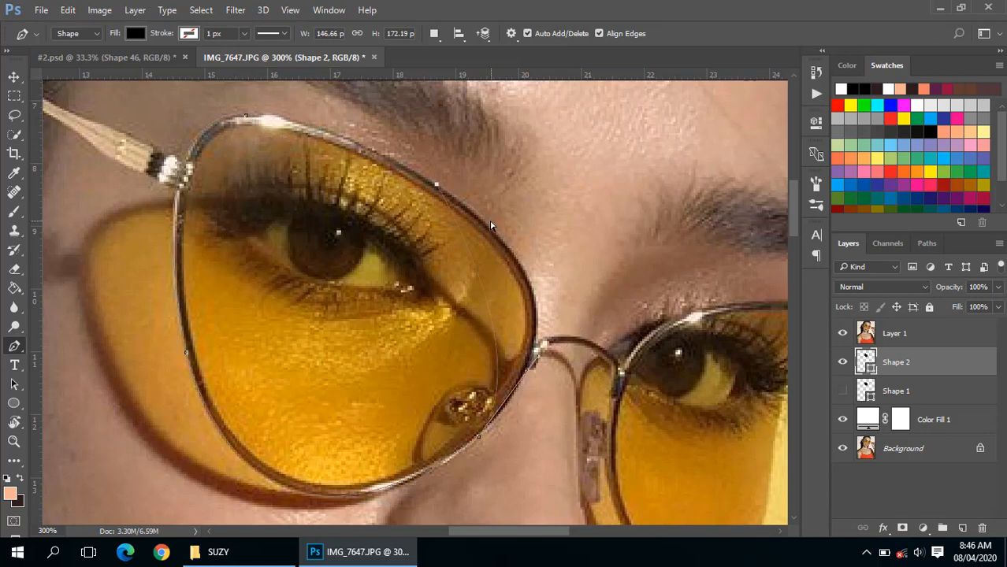
key(ctrl+alt+z)
key(ctrl+alt+z)
key(ctrl+alt+z)
- Place an anchor closer to the nose bridge on the upper rim and close the shape at its starting anchor
drag(509, 245, 492, 229)
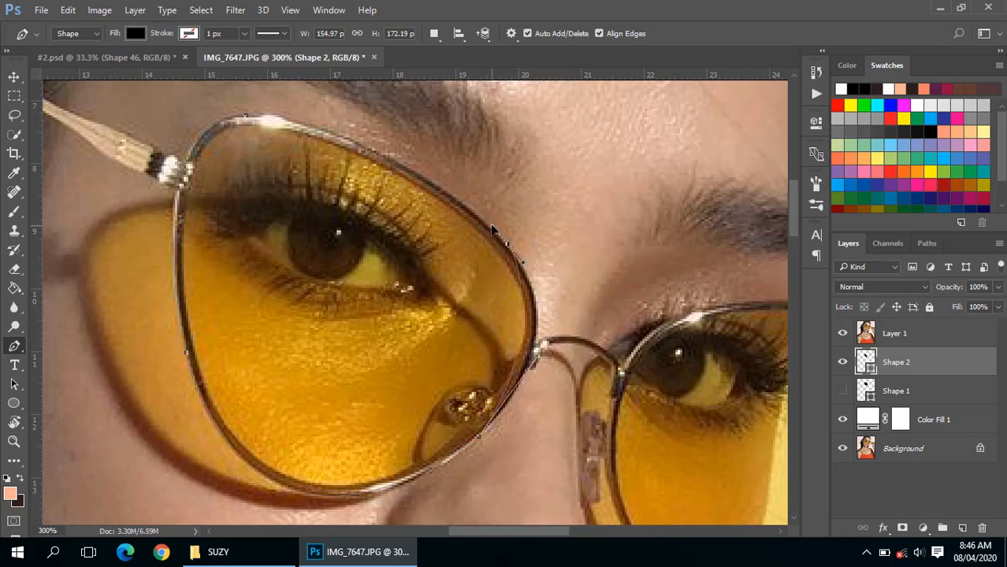
click(247, 116)
- Select the anchor on the lens's lower nose-side edge to expose its curve handles
key(ctrl+plus)
drag(597, 276, 582, 267)
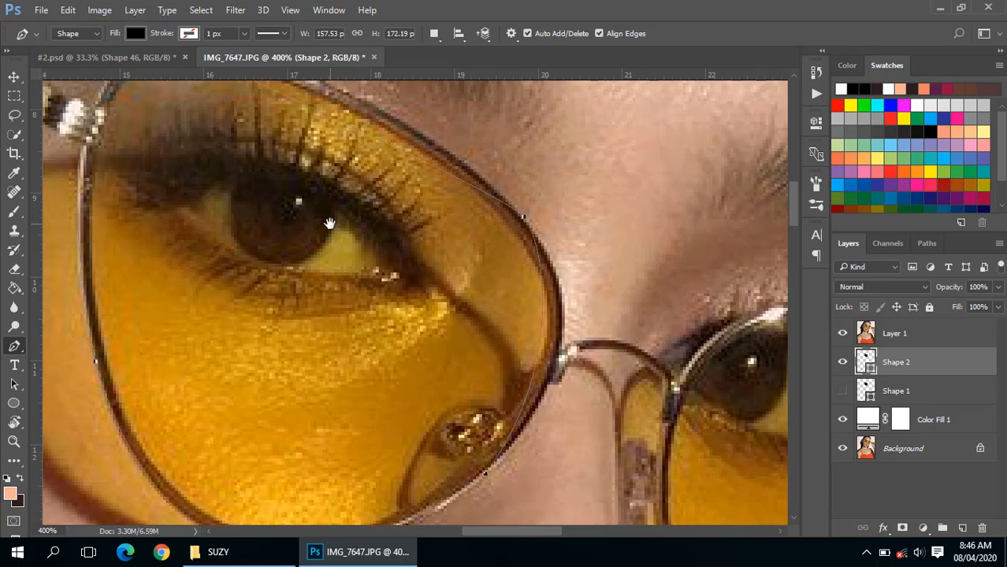
drag(192, 87, 203, 124)
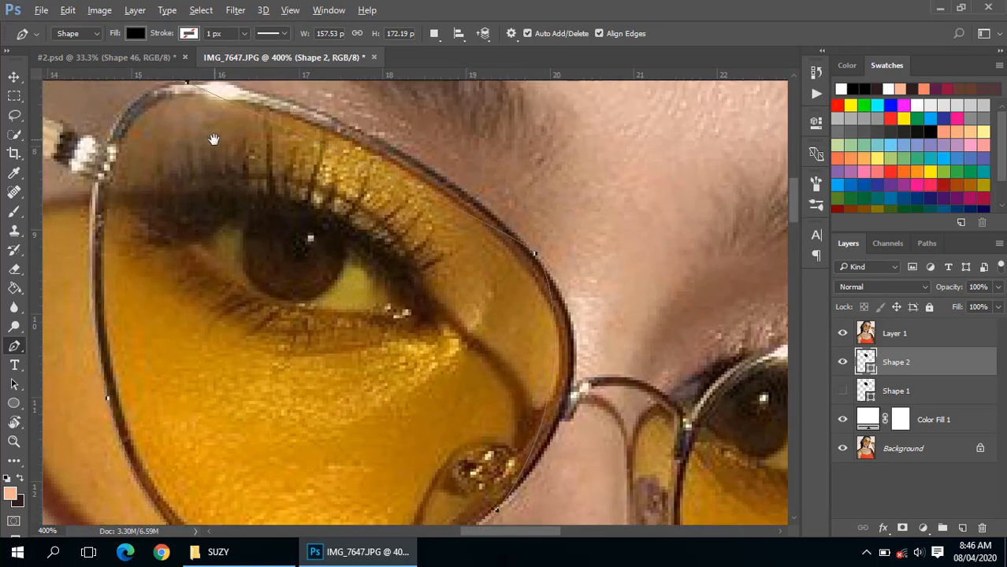
key(ctrl+minus)
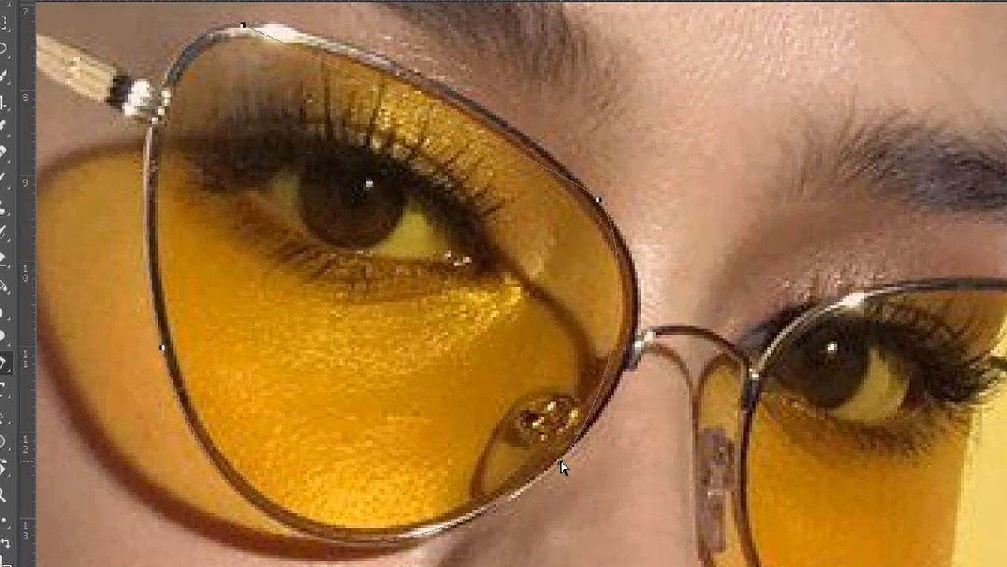
ctrl+click(560, 462)
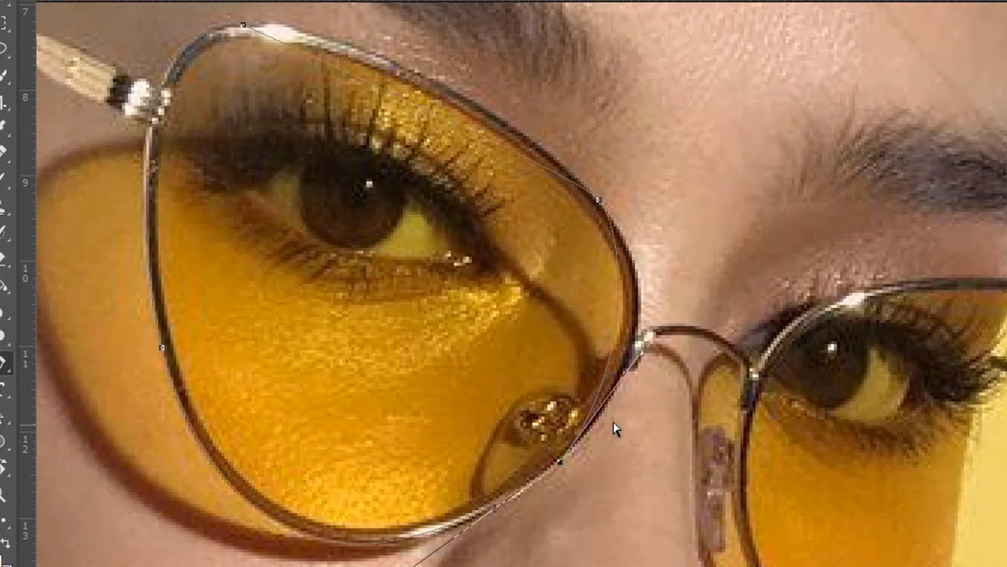
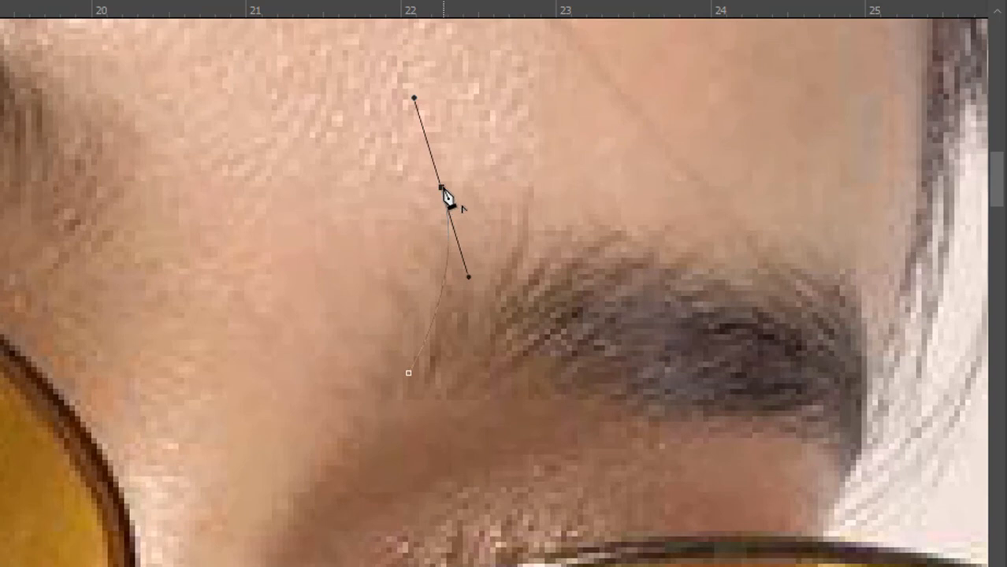
- Continue the eyebrow outline with two tall, curved hair strands with pointed tips at its nose-side end
click(441, 189)
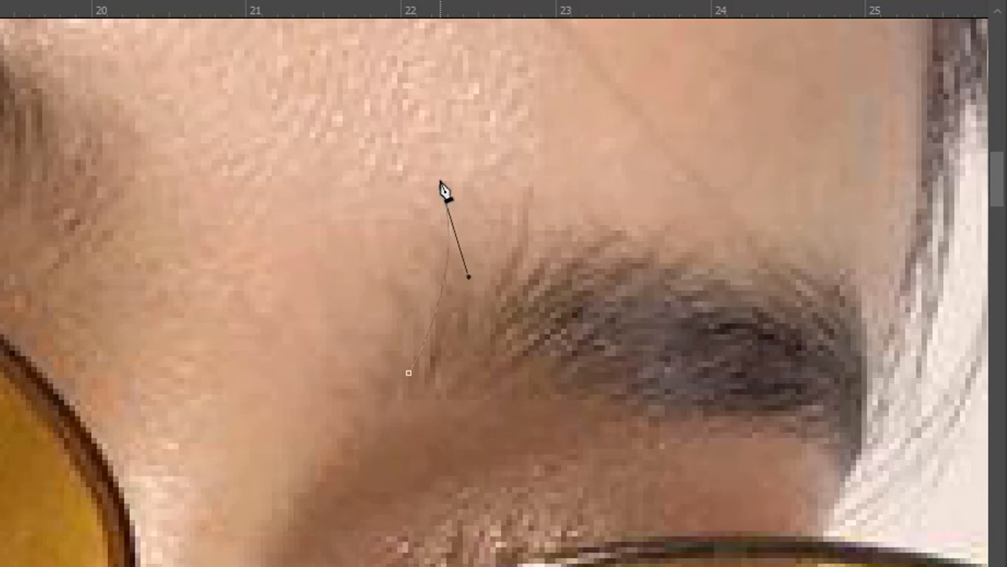
drag(447, 307, 421, 368)
alt+click(447, 307)
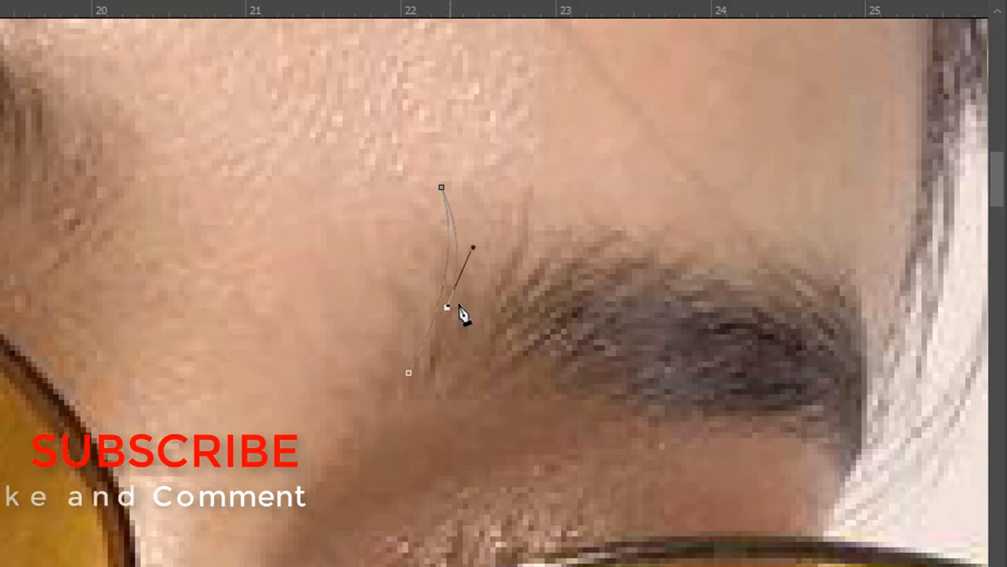
drag(528, 188, 517, 131)
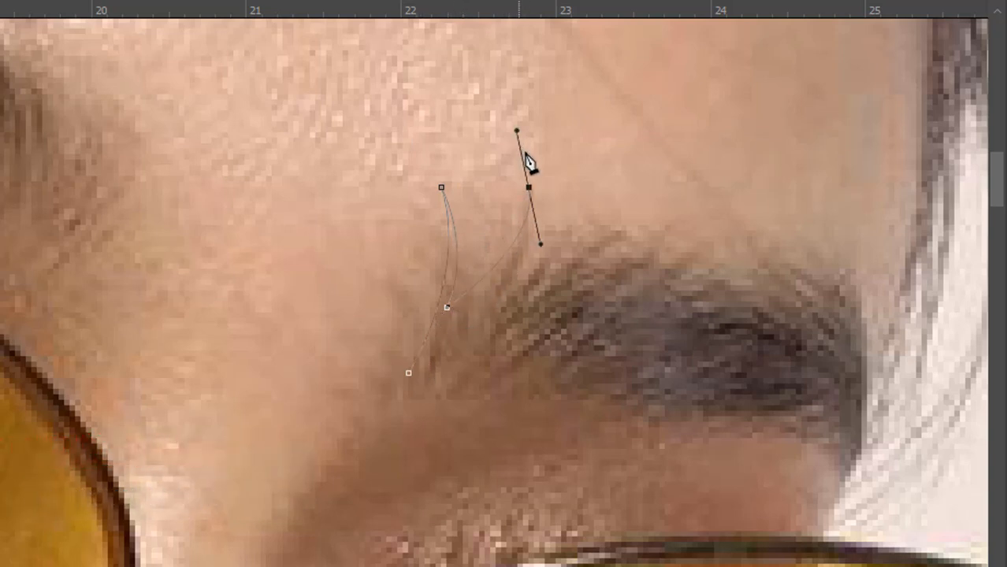
drag(534, 225, 541, 245)
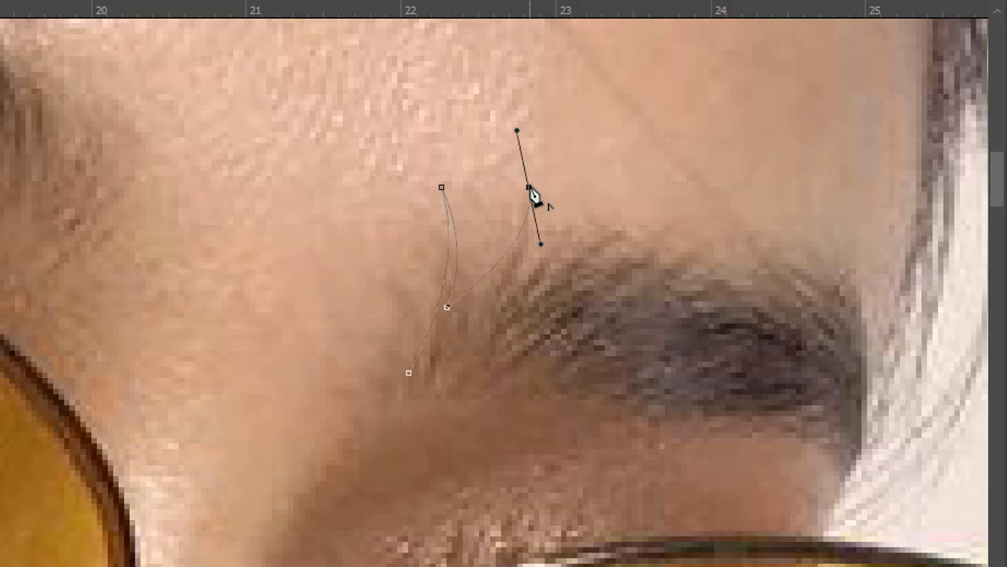
alt+click(528, 189)
drag(501, 292, 454, 337)
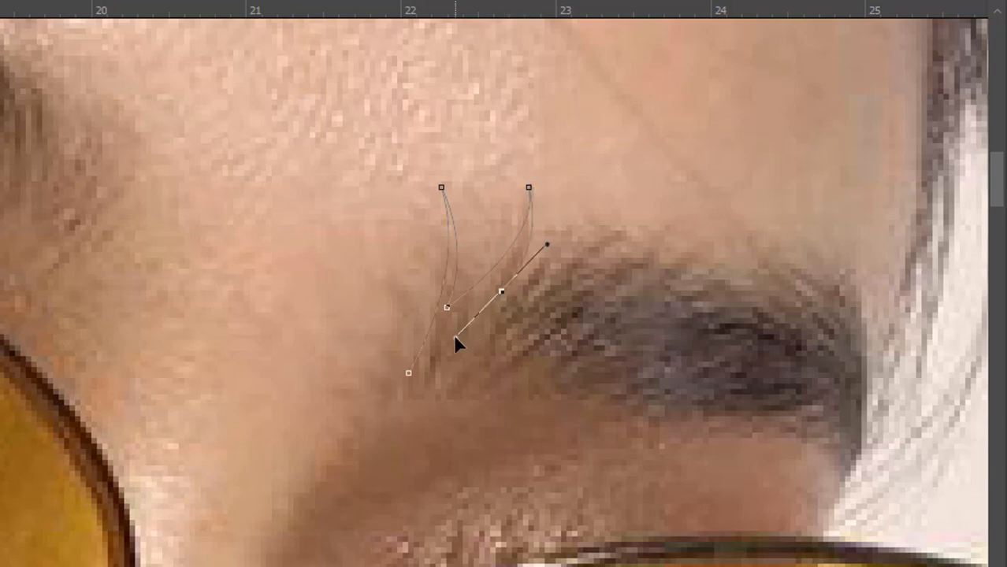
alt+click(501, 293)
- Add two shorter pointed hair strands to the outline along the eyebrow's upper edge
drag(590, 231, 602, 208)
alt+click(589, 231)
click(539, 291)
drag(633, 226, 648, 186)
alt+click(632, 226)
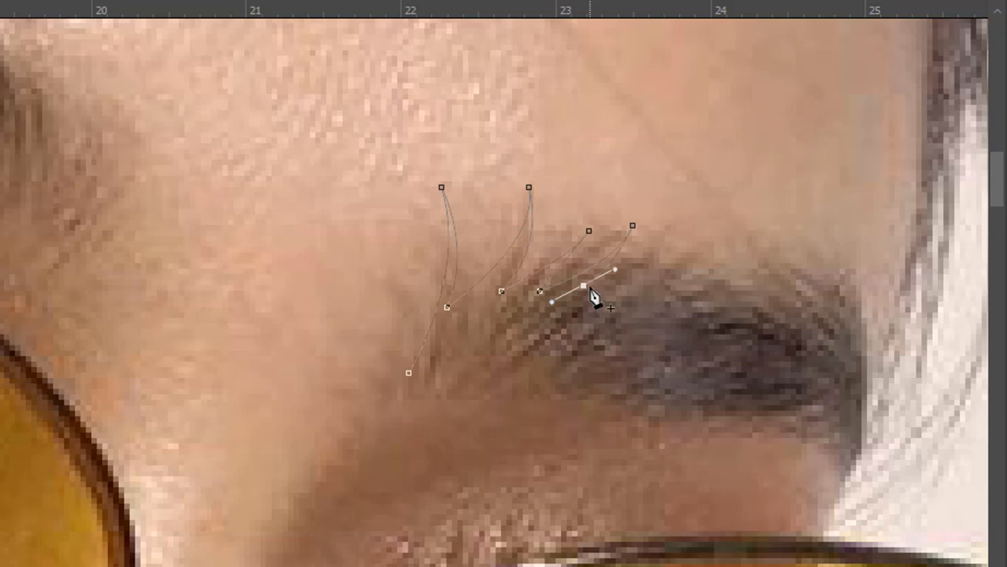
alt+click(584, 286)
- Trace the eyebrow's upper arch down to its outer tail and curve back along the underside to a sharp corner
drag(736, 264, 836, 270)
drag(851, 467, 788, 566)
drag(612, 416, 499, 464)
alt+click(612, 416)
- Add pointed hair notches along the eyebrow's lower edge, close the shape at its starting anchor, and finish the path
click(654, 390)
click(512, 401)
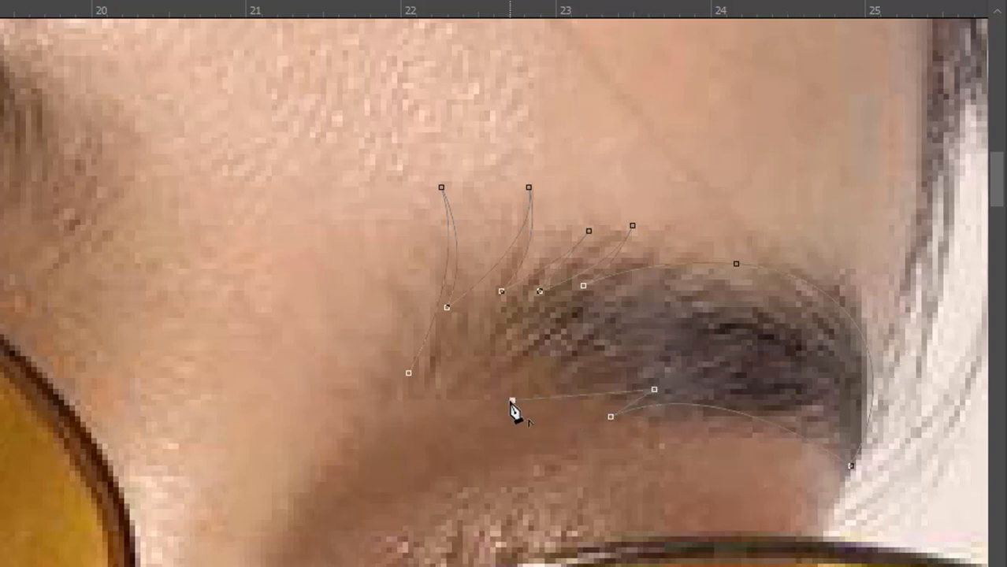
click(561, 379)
drag(408, 373, 443, 307)
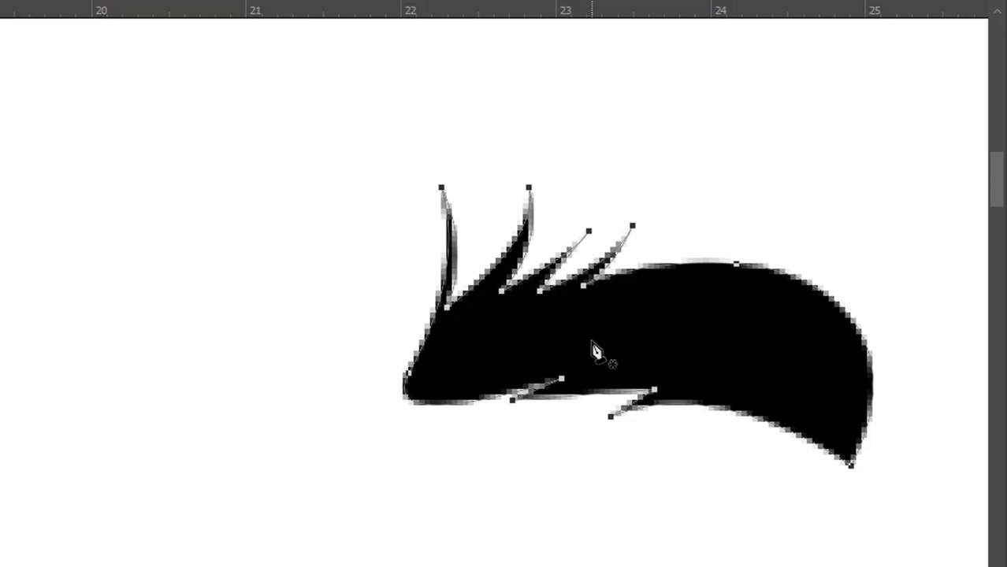
key(Return)
- Make the Shape 2 lens and the Layer 1 photo visible again
alt+click(593, 363)
alt+click(593, 363)
alt+click(594, 364)
alt+click(594, 363)
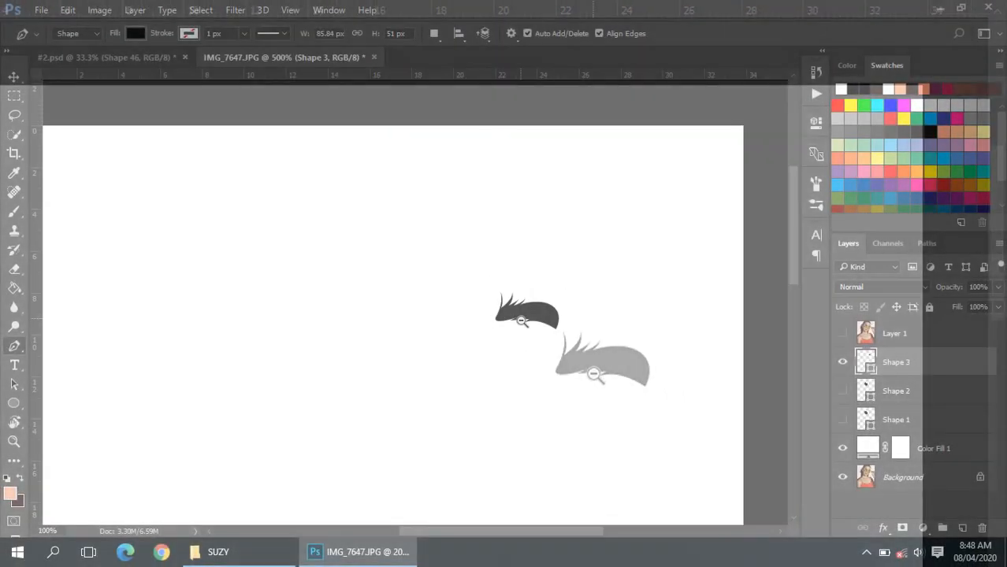
alt+click(594, 363)
drag(517, 308, 538, 268)
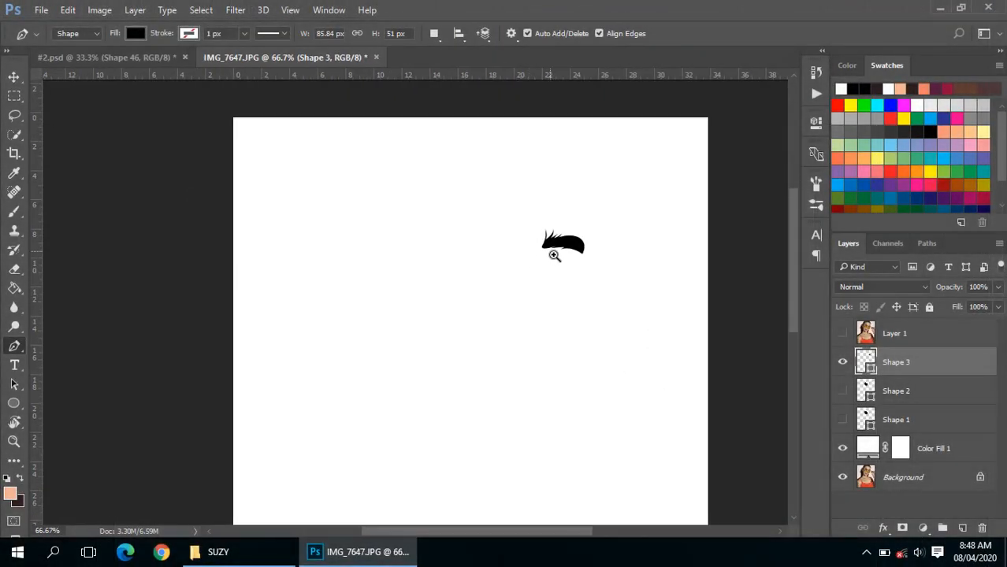
ctrl+click(554, 256)
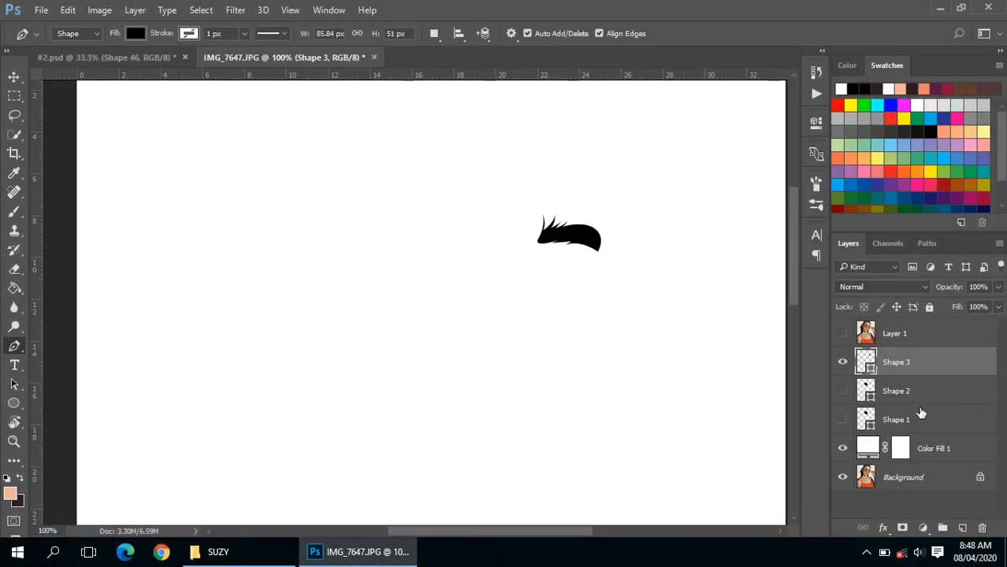
click(843, 393)
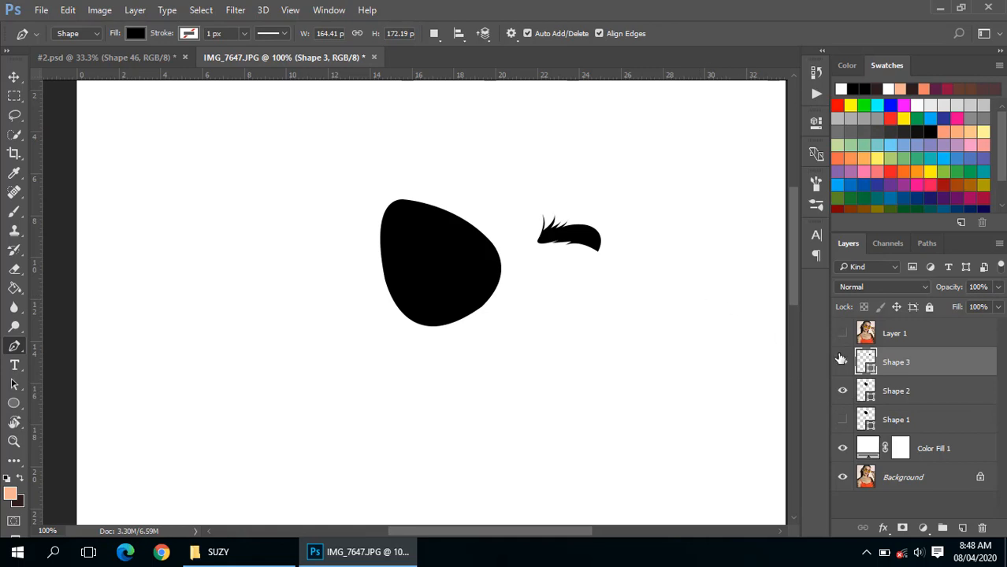
click(842, 333)
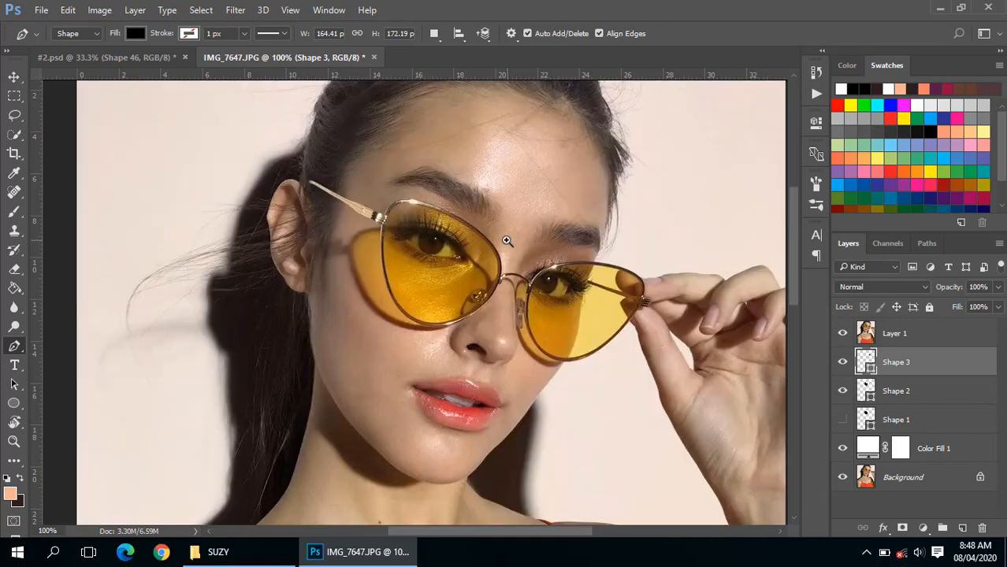
- Select the Shape 2 layer and compare its filled lens with the photo by toggling Layer 1
ctrl+click(506, 240)
alt+click(503, 245)
ctrl+click(528, 256)
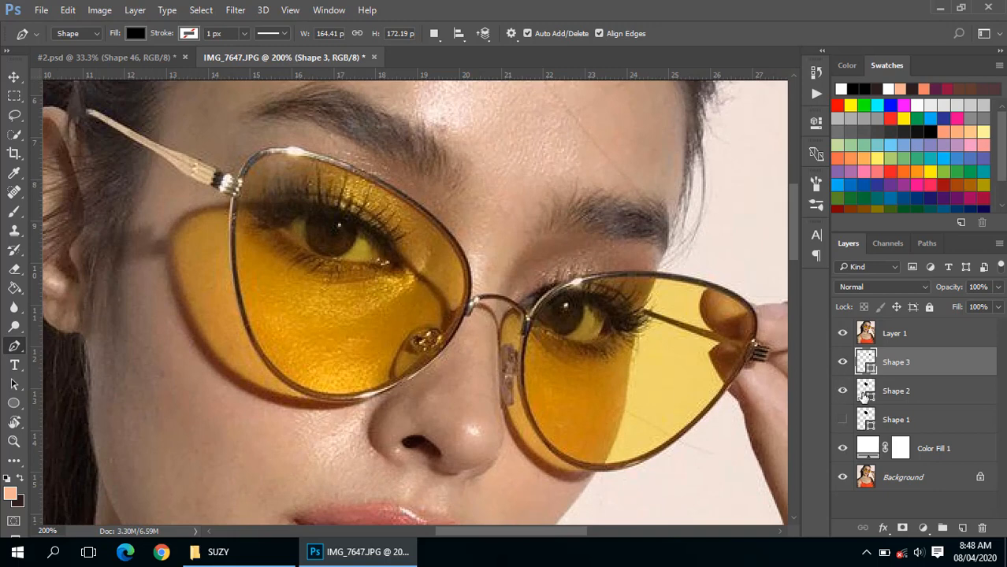
click(865, 392)
click(842, 334)
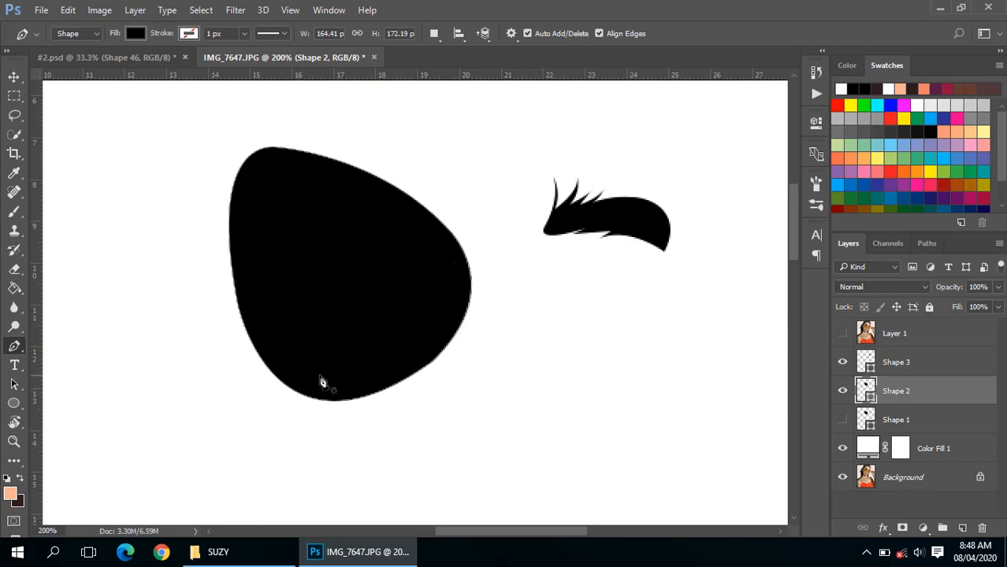
click(841, 334)
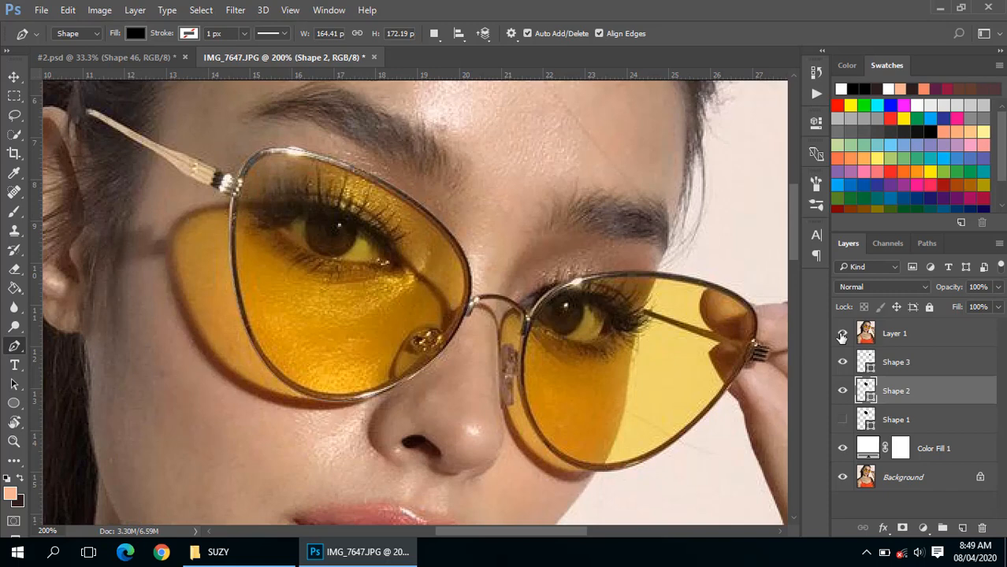
click(867, 422)
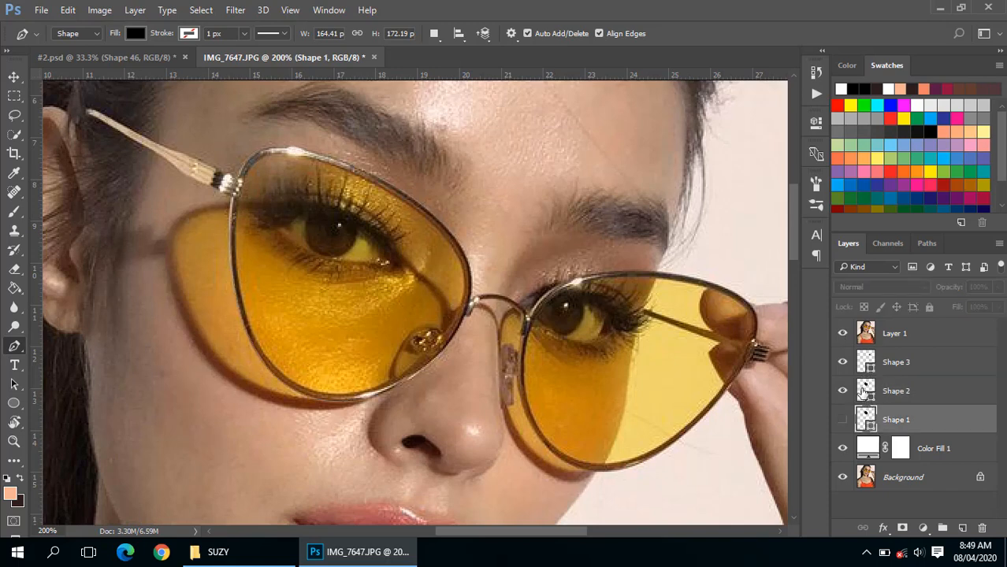
click(864, 390)
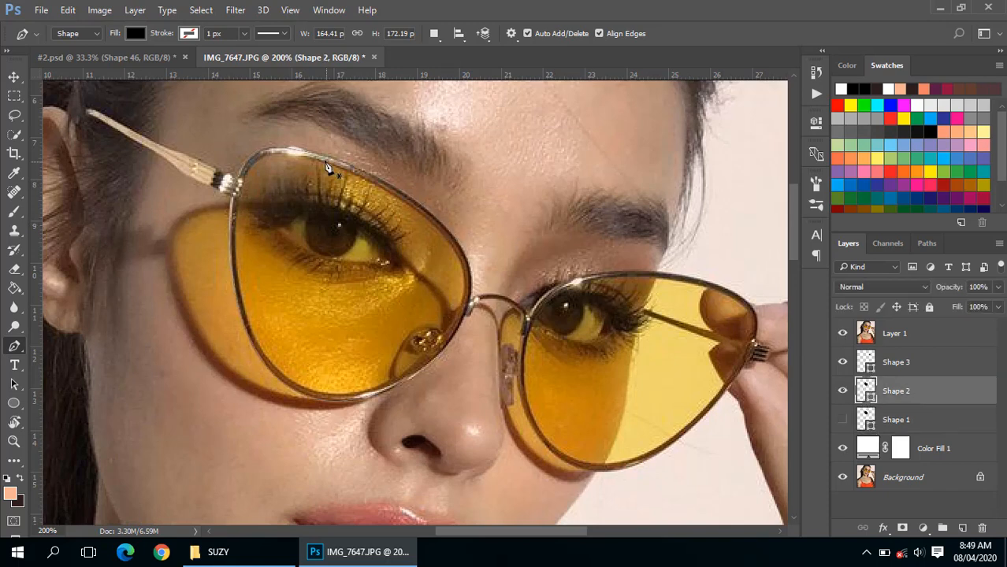
- Set the path operation for Shape 2 to Subtract Front Shape
scroll(324, 160, up, 2)
drag(605, 395, 624, 297)
drag(476, 463, 465, 381)
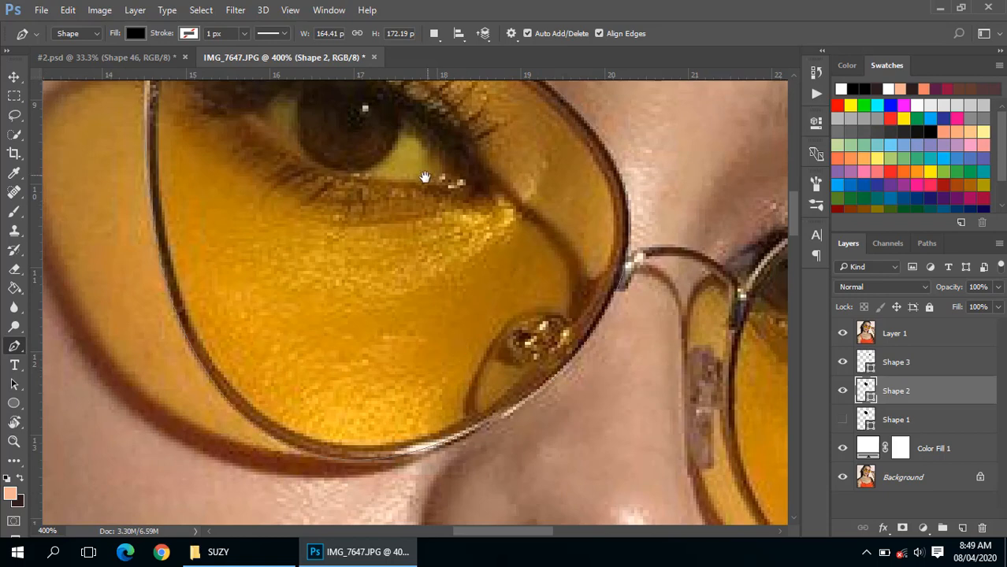
scroll(425, 174, down, 1)
drag(423, 210, 434, 290)
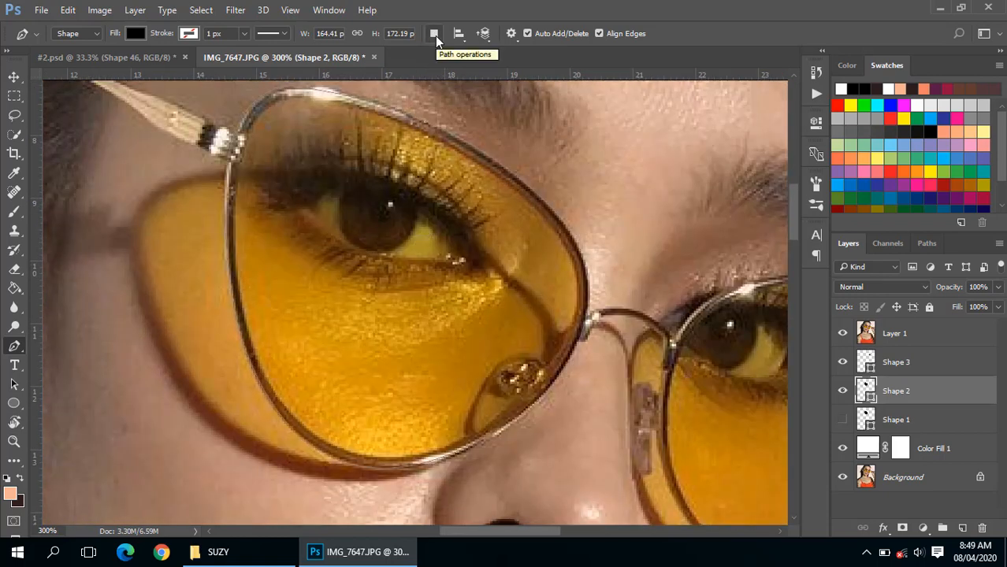
click(435, 35)
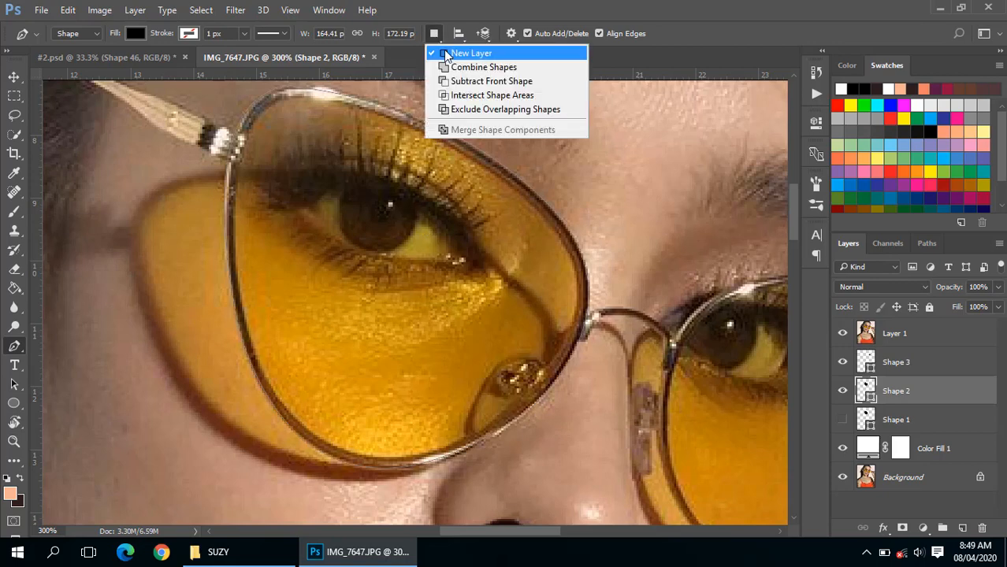
click(471, 82)
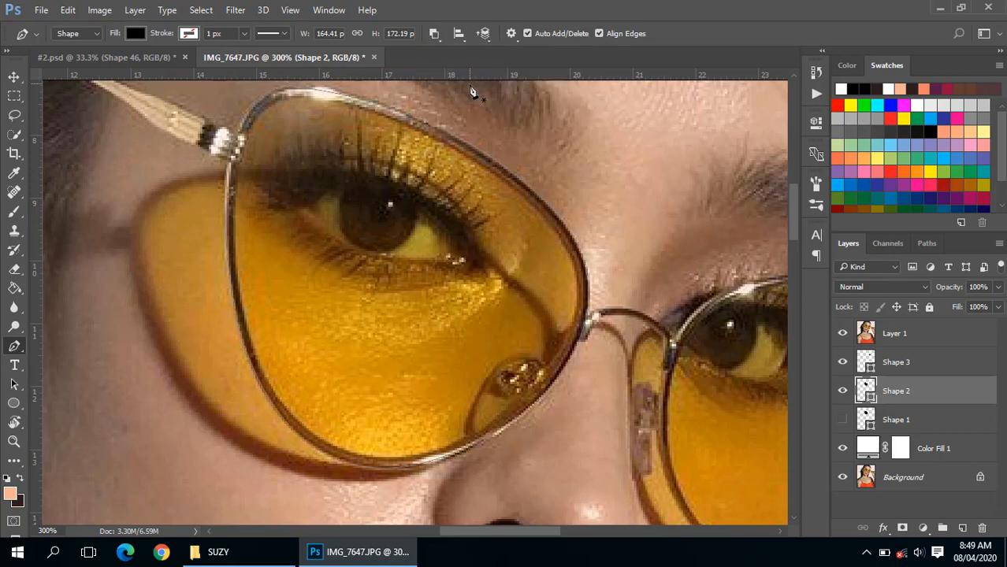
click(434, 33)
click(471, 81)
- Trace the inner edge of the left lens's metal frame as a closed path to cut the lens opening out of Shape 2
click(283, 101)
drag(430, 136, 439, 141)
drag(486, 178, 496, 176)
drag(578, 351, 585, 380)
drag(389, 457, 329, 453)
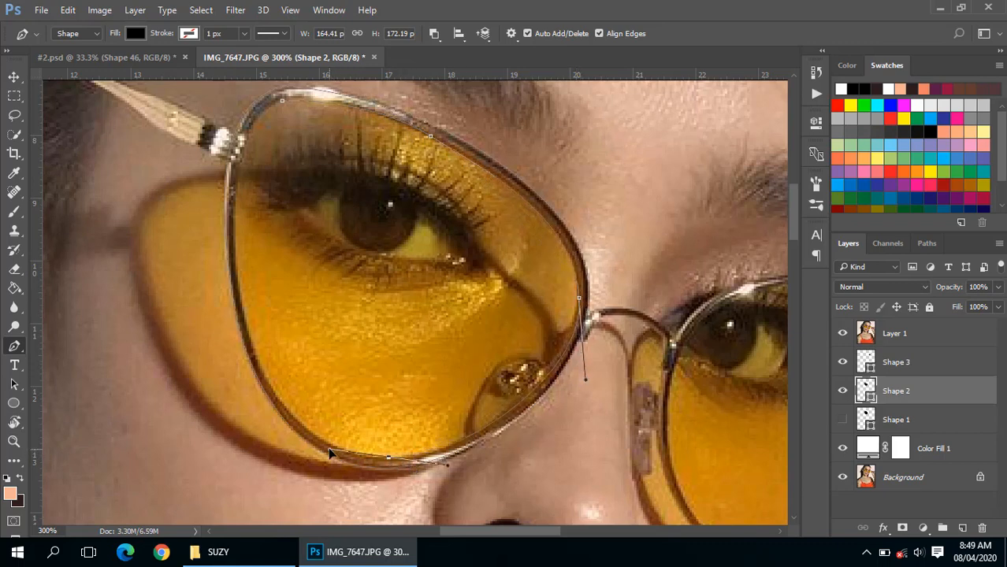
drag(240, 293, 222, 190)
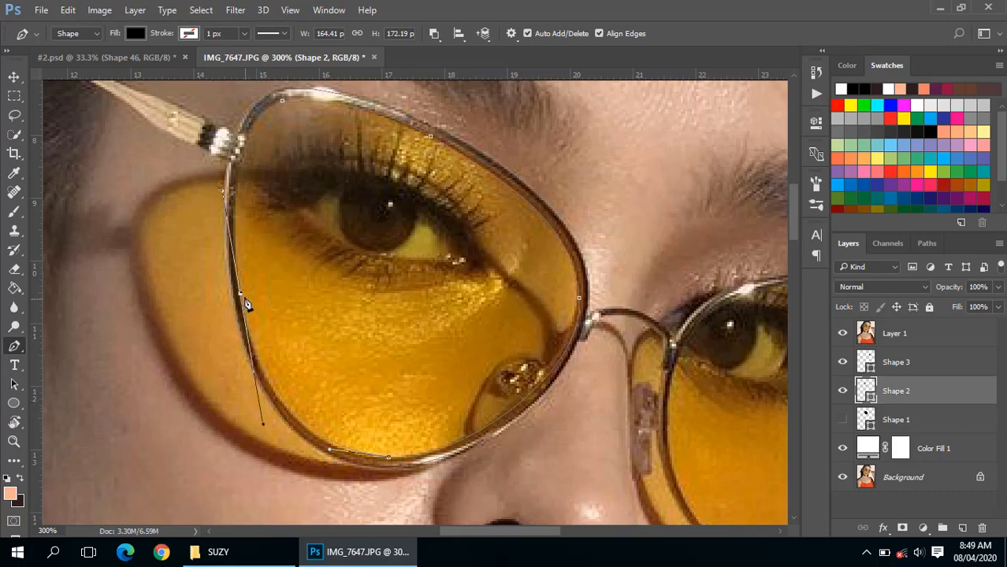
click(283, 104)
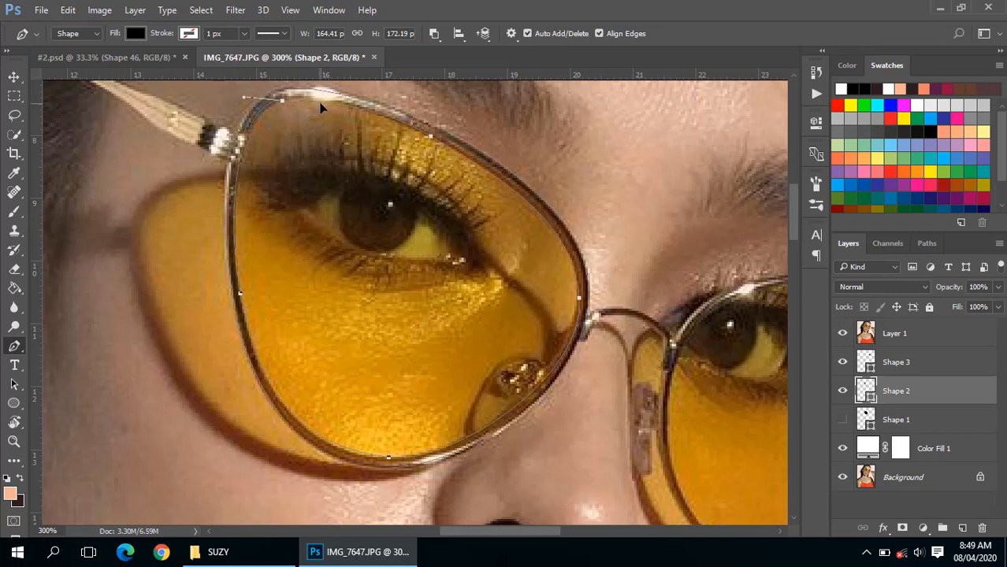
- Examine the cut-out lens frame and the eyebrow by toggling the Layer 1 photo
click(842, 333)
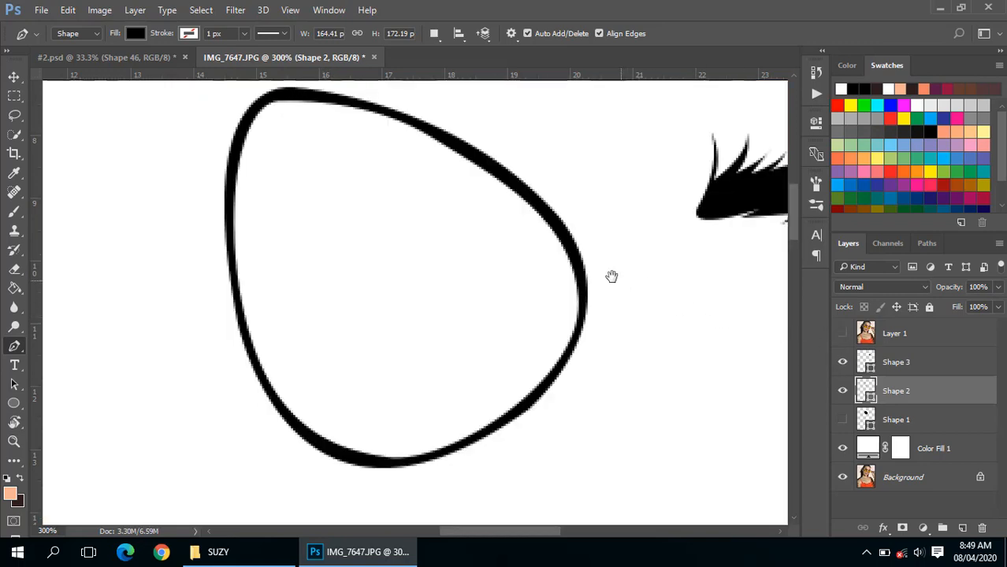
alt+click(473, 281)
alt+click(473, 281)
mouse_move(488, 279)
mouse_down()
mouse_move(459, 278)
mouse_move(456, 300)
mouse_up()
ctrl+click(449, 272)
ctrl+click(449, 271)
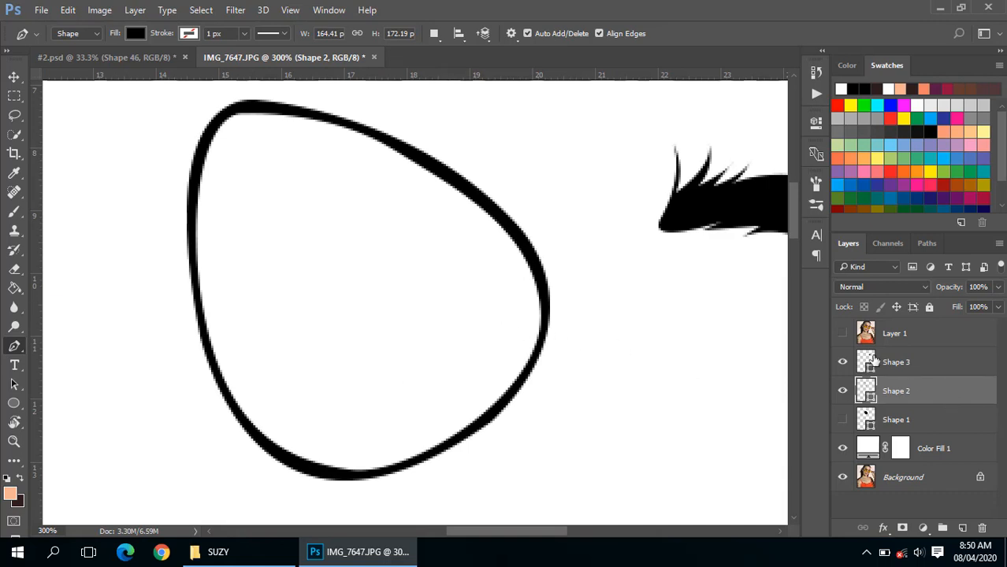
click(842, 334)
scroll(605, 339, down, 2)
alt+click(606, 339)
drag(606, 338, 576, 320)
ctrl+click(576, 319)
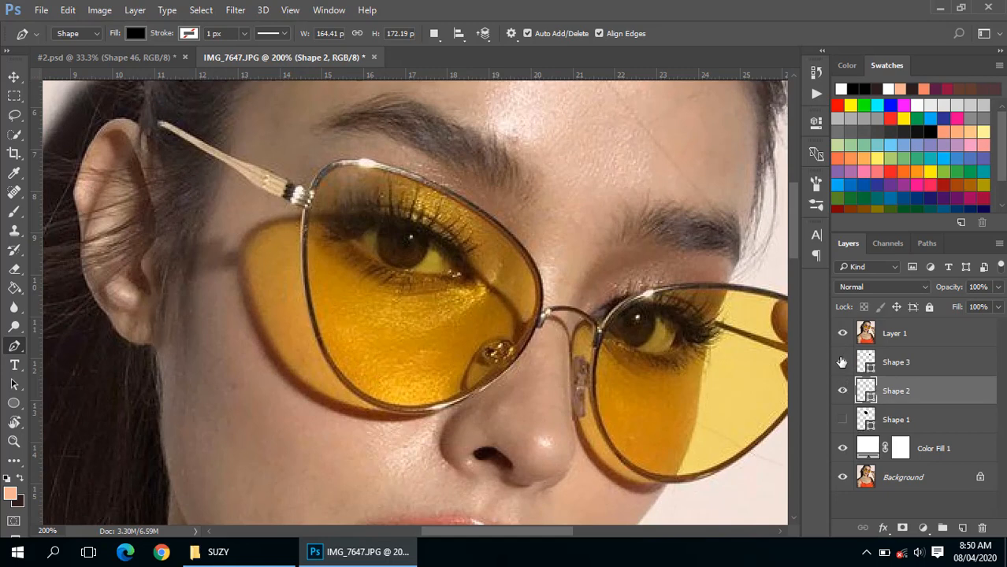
click(841, 336)
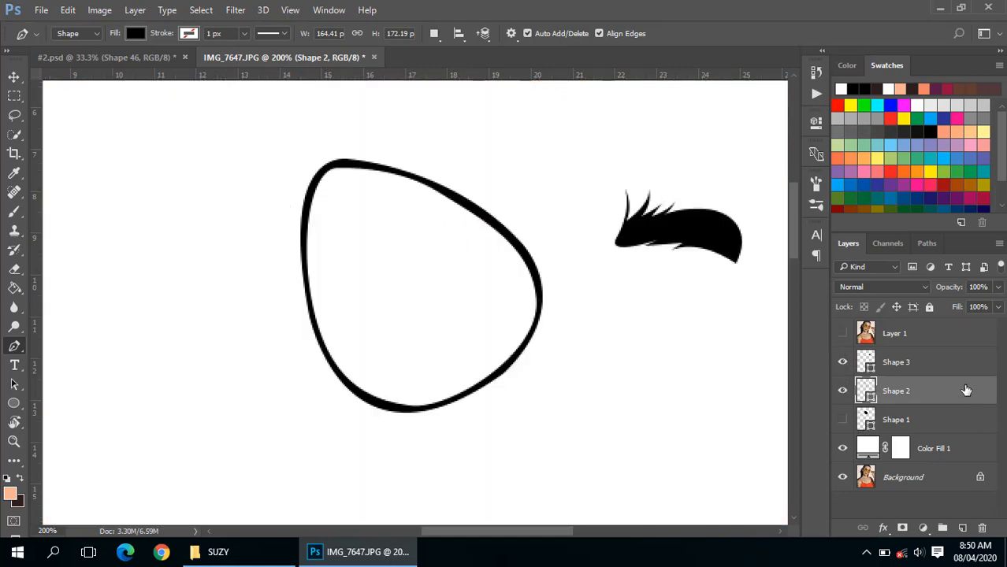
- Hide Shape 2 and make Shape 1 and the Layer 1 photo visible
click(842, 391)
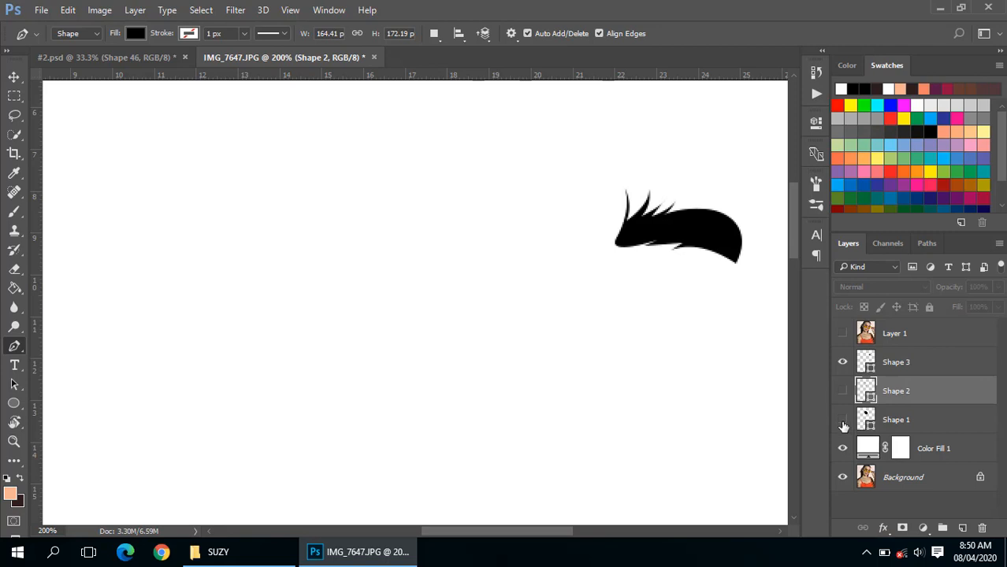
click(842, 423)
drag(601, 339, 519, 324)
click(843, 335)
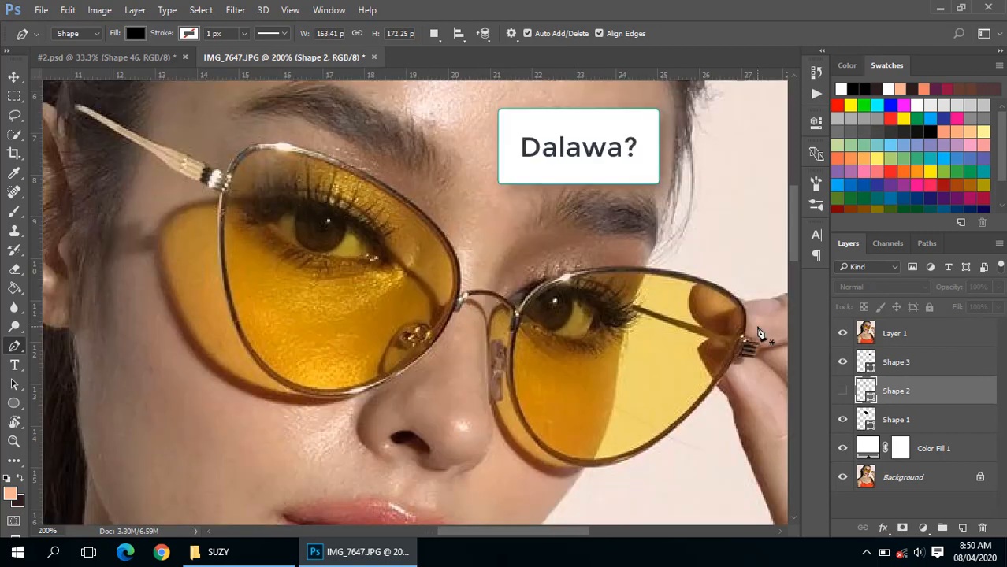
- Select the Shape 1 layer and set its path operation to Combine Shapes for tracing around the right lens
drag(652, 420, 578, 362)
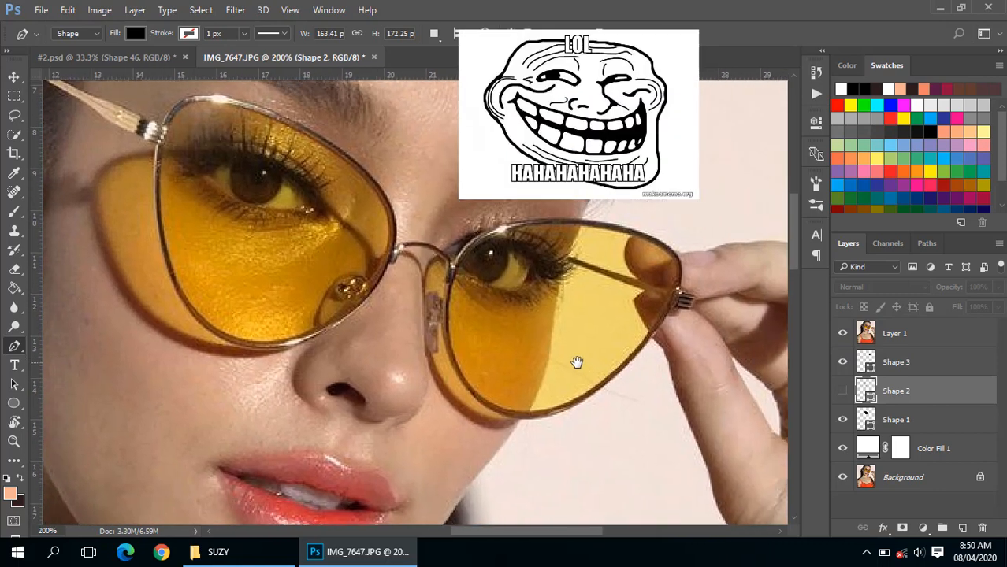
click(866, 426)
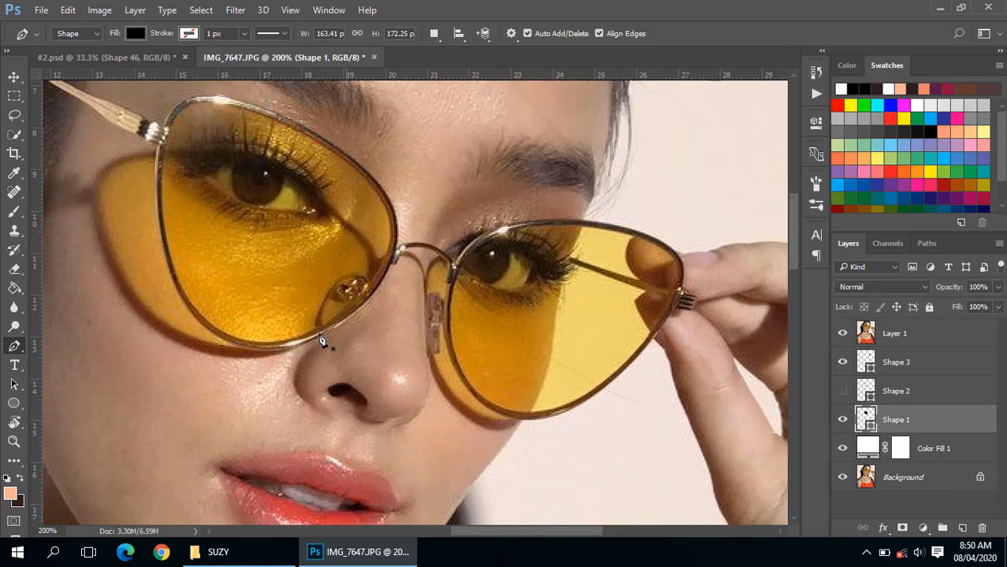
click(433, 34)
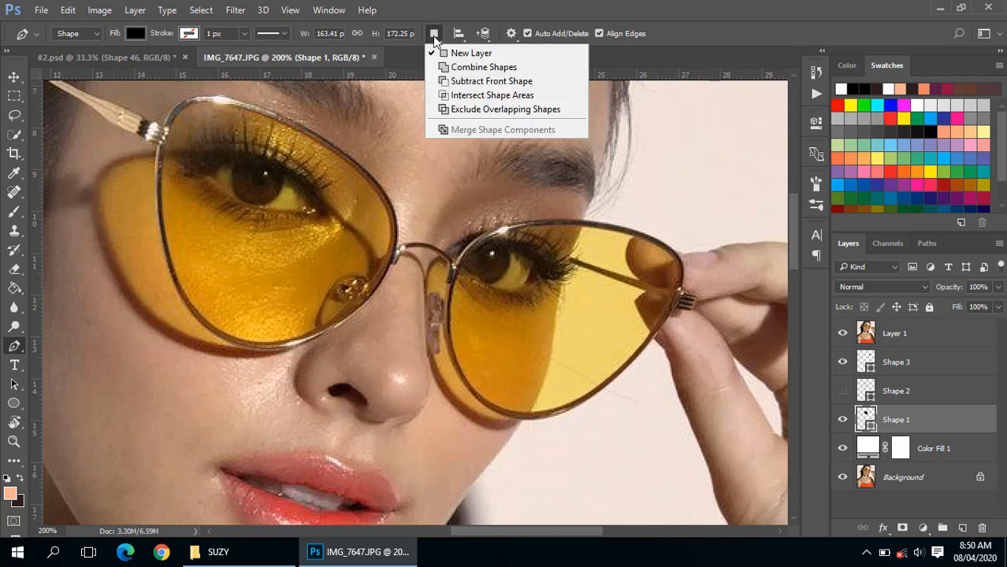
click(458, 68)
scroll(495, 267, up, 1)
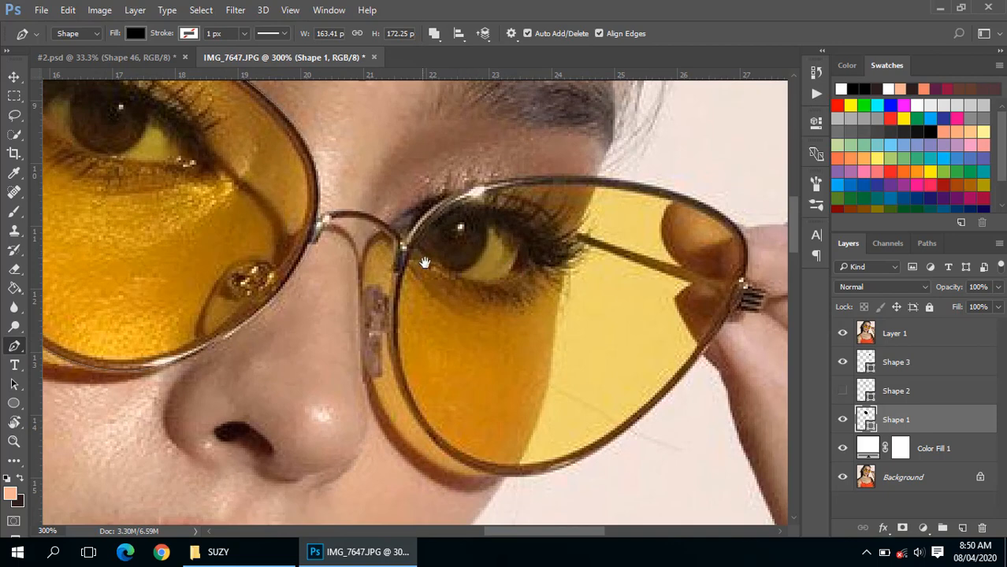
drag(430, 262, 388, 258)
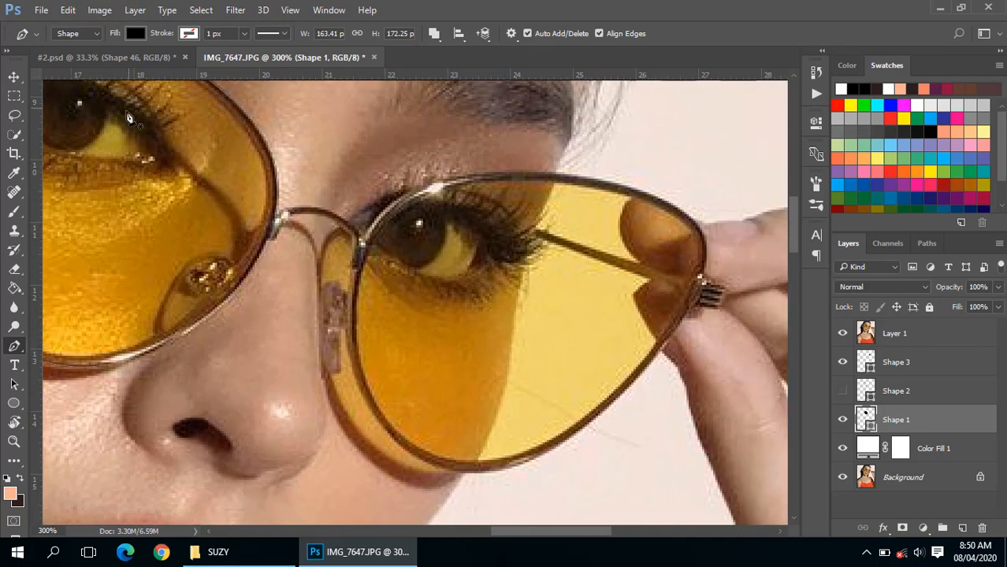
- Trace the outer edge of the right lens's metal frame with the Pen tool as a closed path in Shape 1
drag(200, 195, 363, 257)
drag(597, 351, 457, 314)
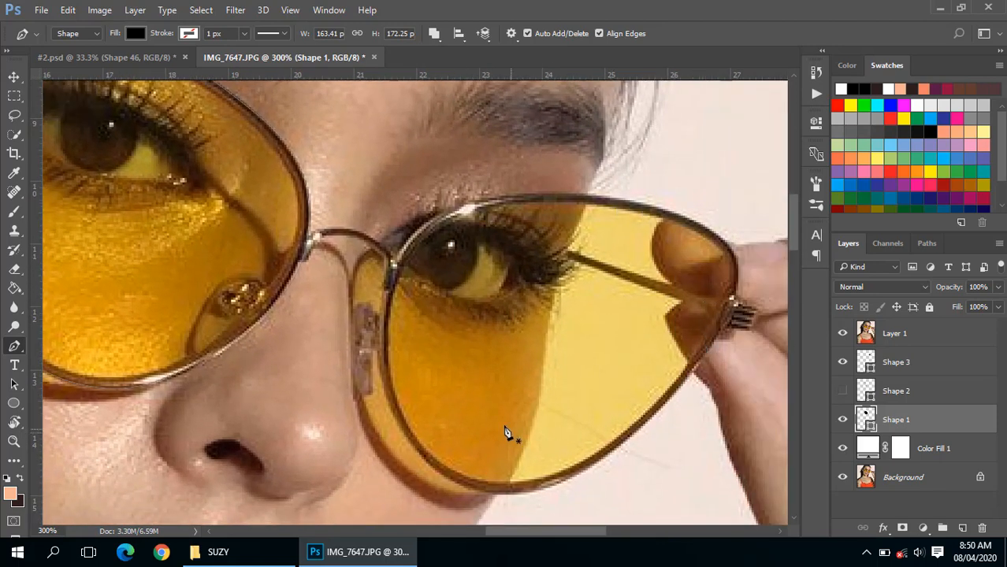
drag(419, 284, 349, 251)
click(322, 229)
drag(471, 164, 496, 159)
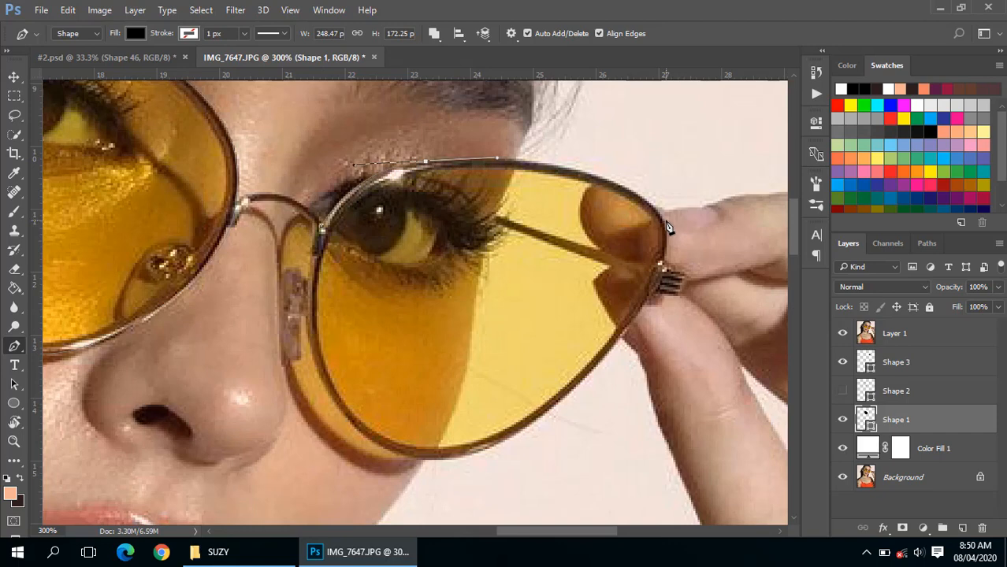
drag(665, 225, 687, 284)
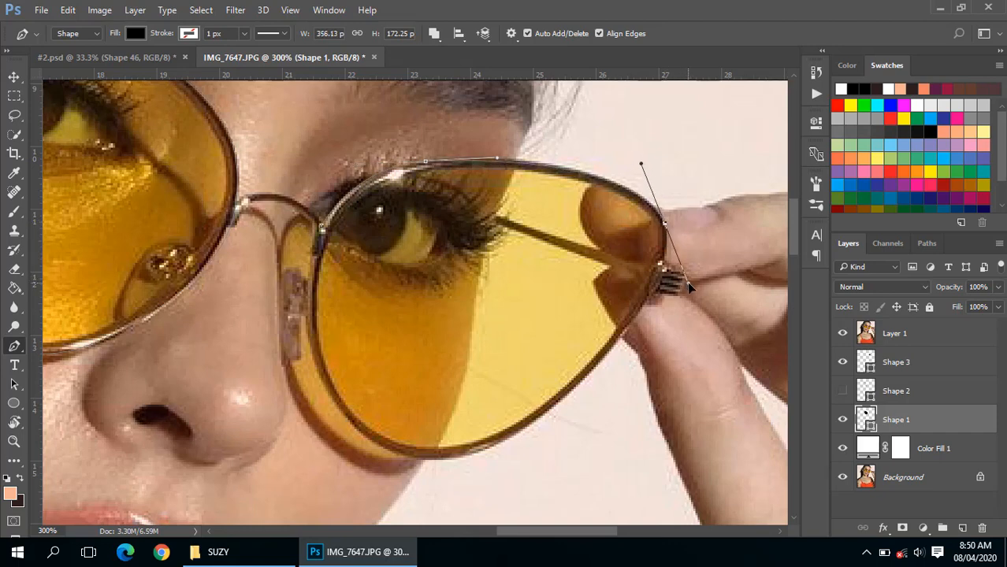
click(466, 454)
drag(445, 462, 402, 462)
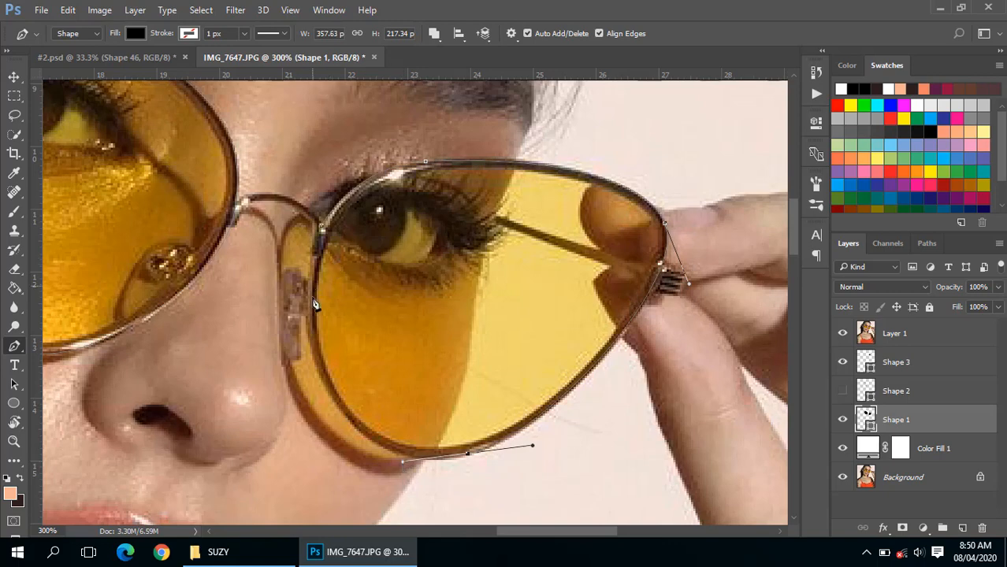
click(322, 230)
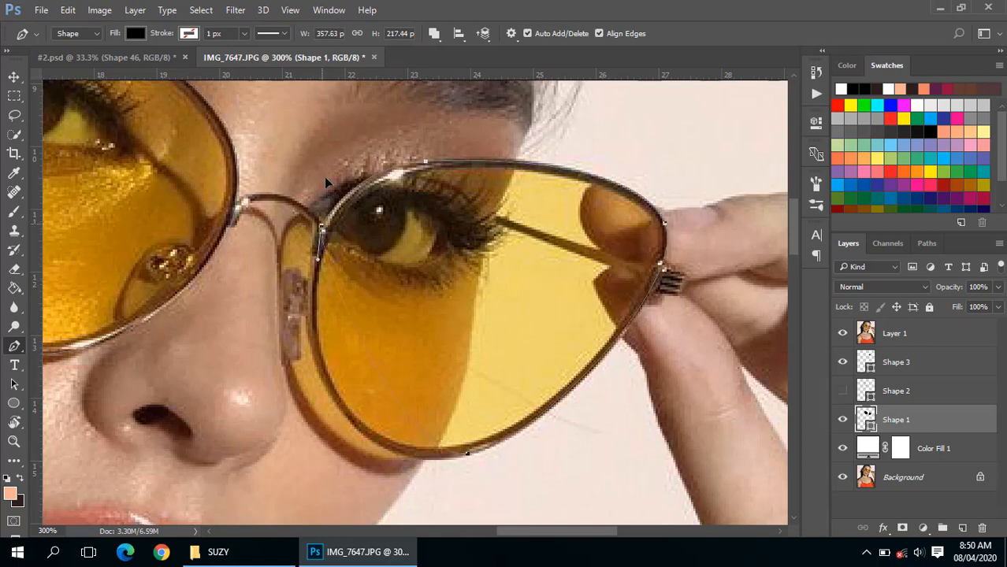
- Refine the right lens outline by adjusting its bottom anchor point and the curve handles at the bottom, nose side and upper outer corner
ctrl+click(466, 455)
drag(402, 467, 284, 475)
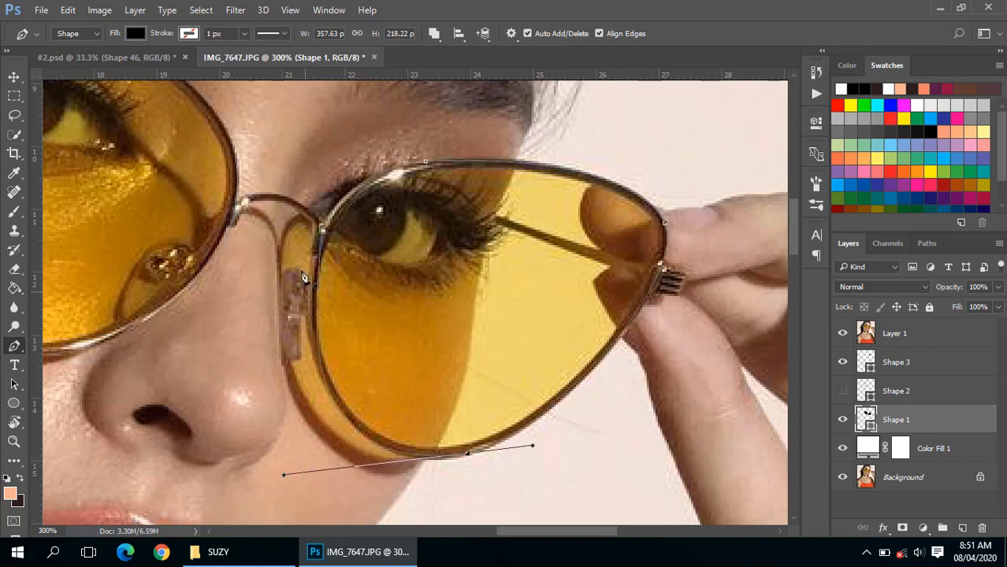
ctrl+click(322, 228)
click(290, 259)
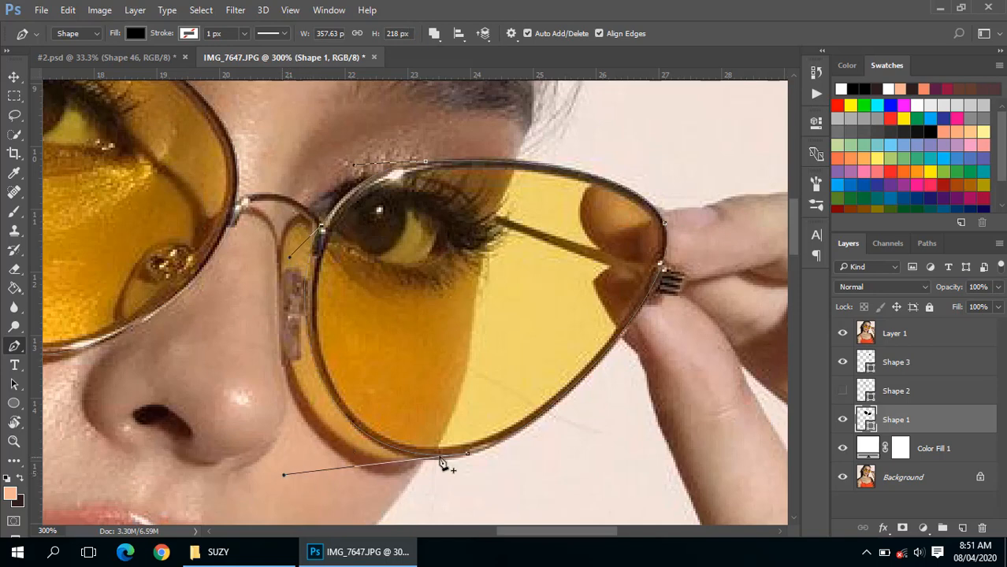
ctrl+click(468, 457)
mouse_move(468, 457)
mouse_down()
mouse_move(411, 480)
mouse_move(573, 446)
mouse_move(383, 308)
mouse_move(465, 463)
mouse_up()
drag(528, 447, 551, 443)
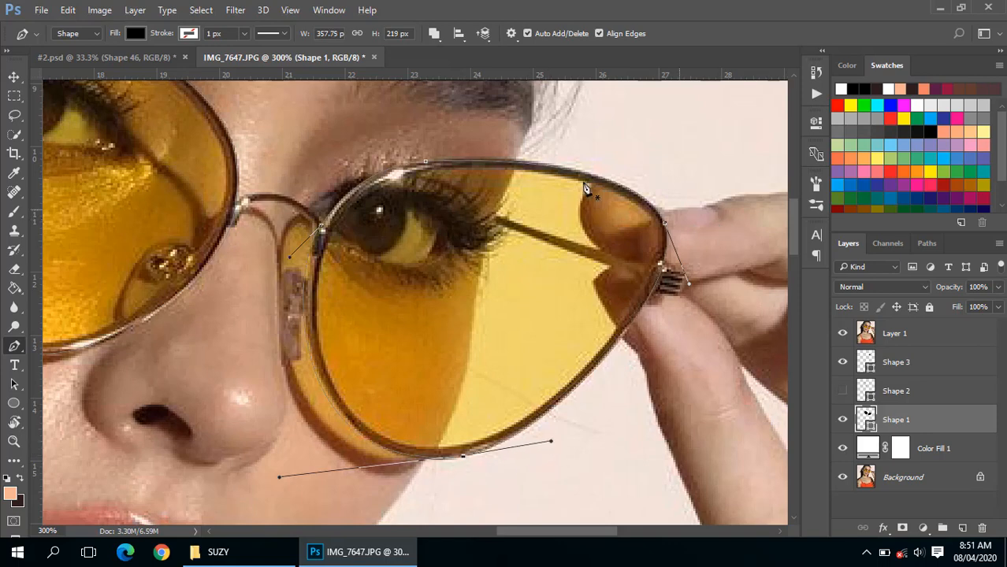
ctrl+click(424, 163)
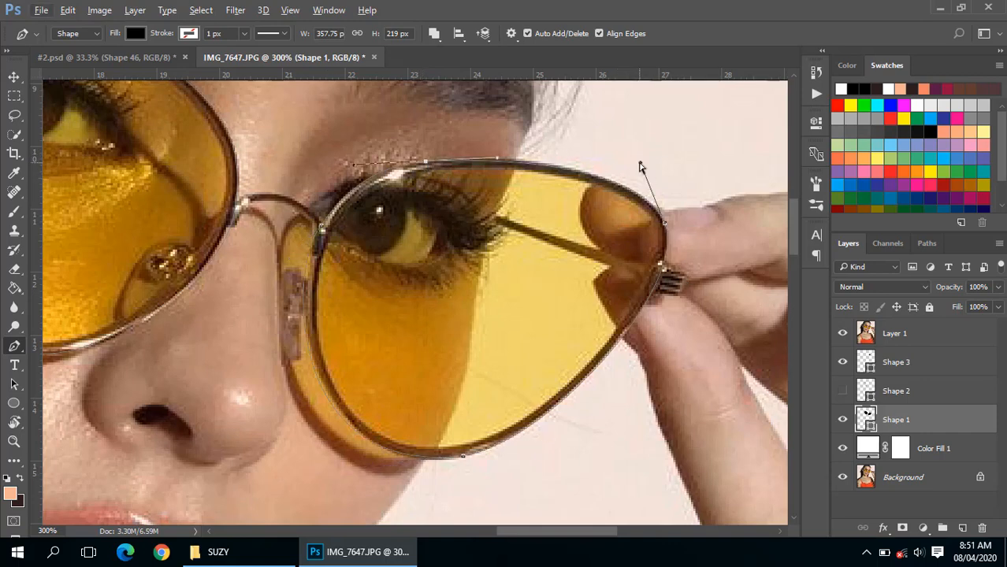
mouse_move(639, 166)
mouse_down()
mouse_move(634, 149)
mouse_move(638, 158)
mouse_up()
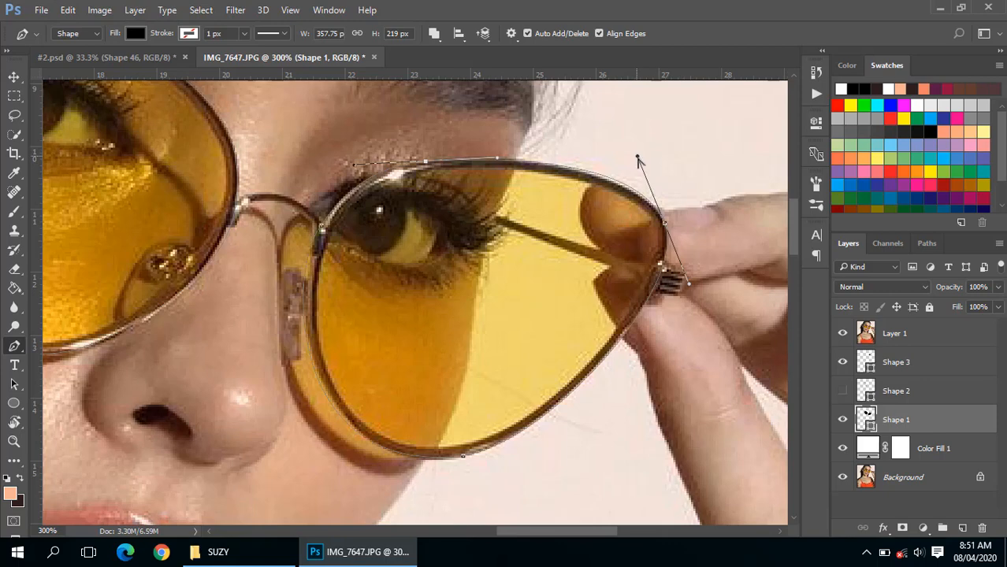
- Examine the two filled lens shapes and the eyebrow by toggling the Layer 1 photo off and on
click(844, 335)
key(ctrl+minus)
key(ctrl+minus)
key(Return)
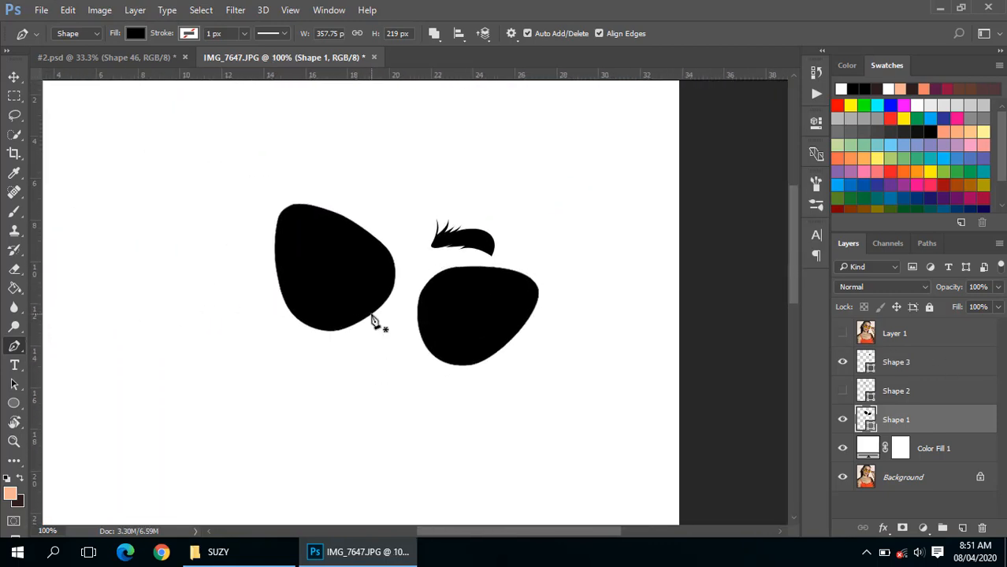
scroll(404, 297, up, 1)
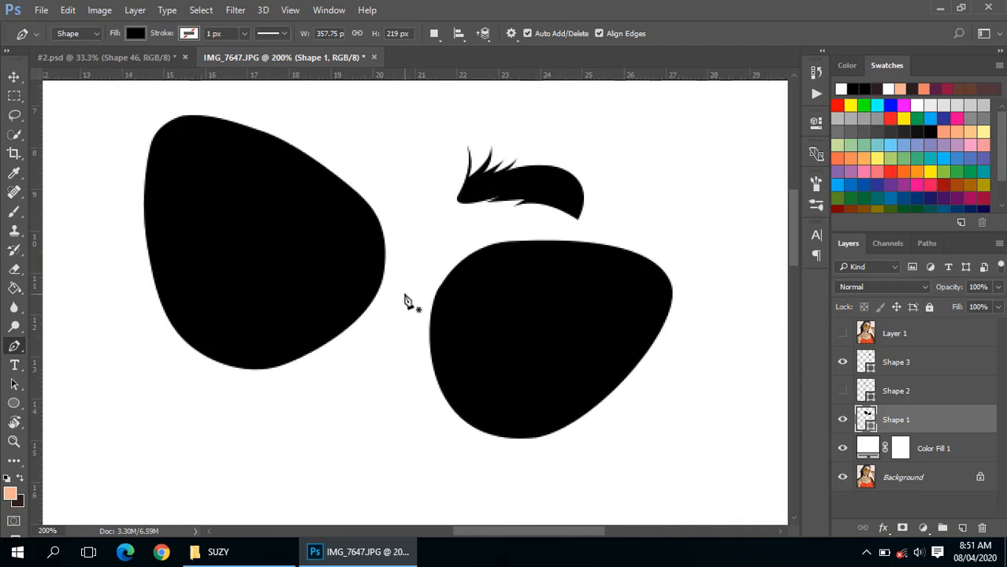
click(844, 334)
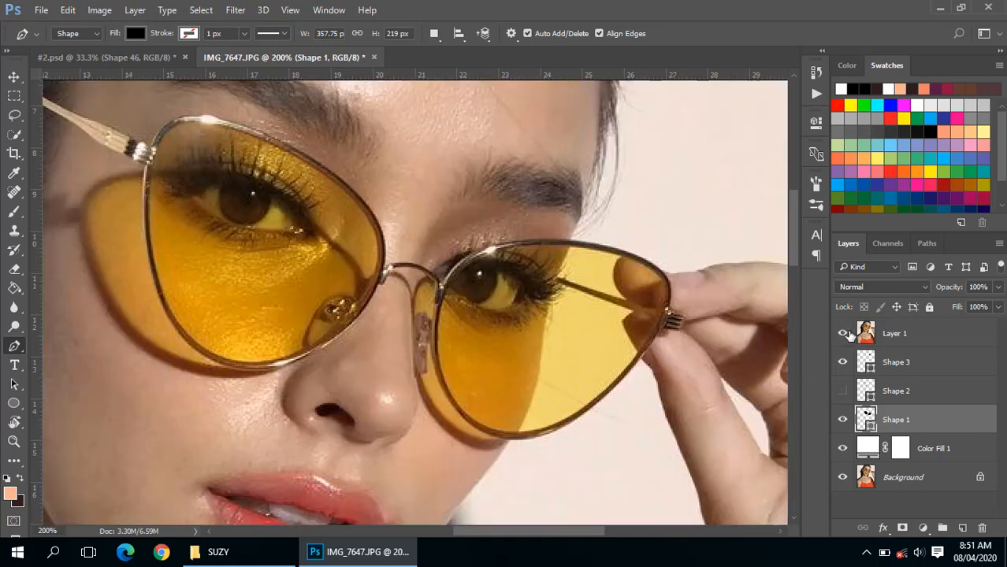